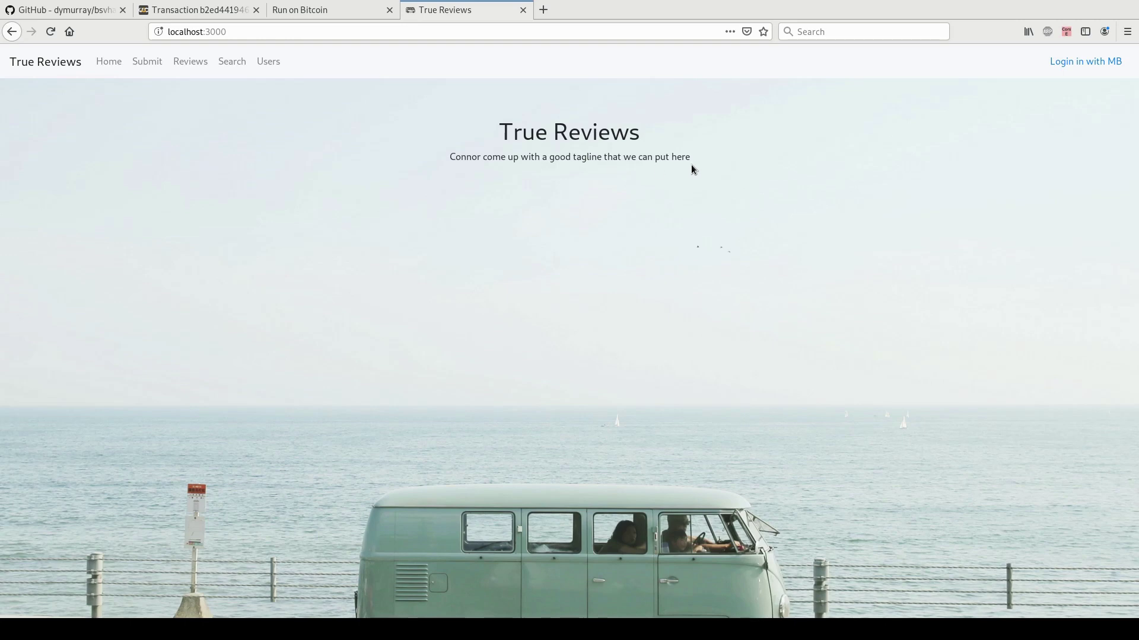
Log in with the Money Button account, browse the Reviews map, and open the Submit form.
click(1075, 64)
click(537, 379)
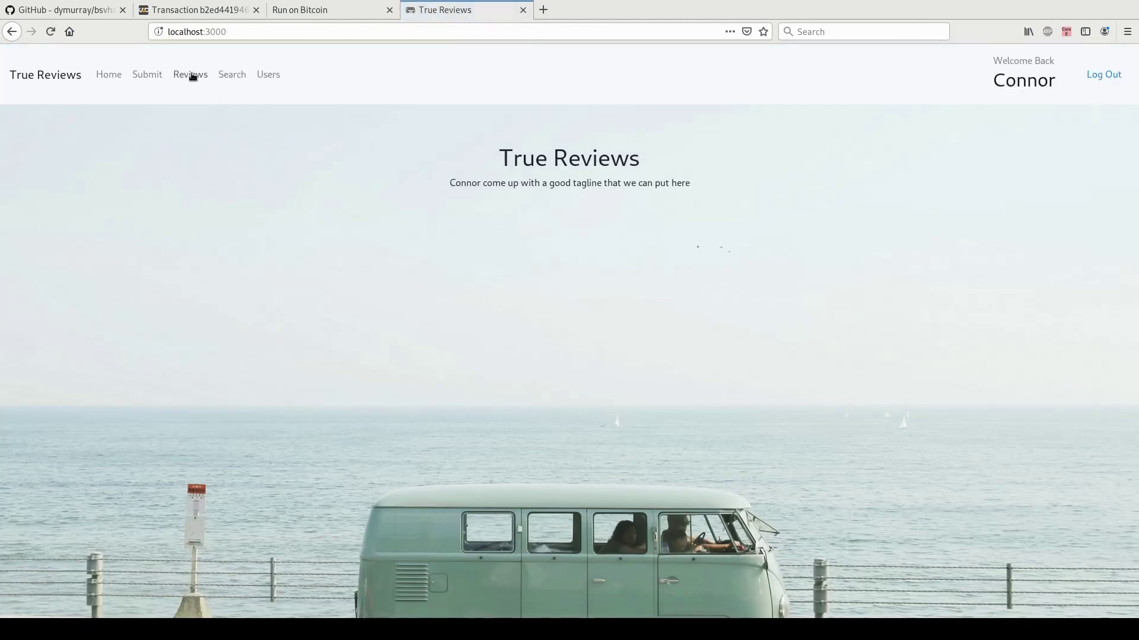
click(191, 75)
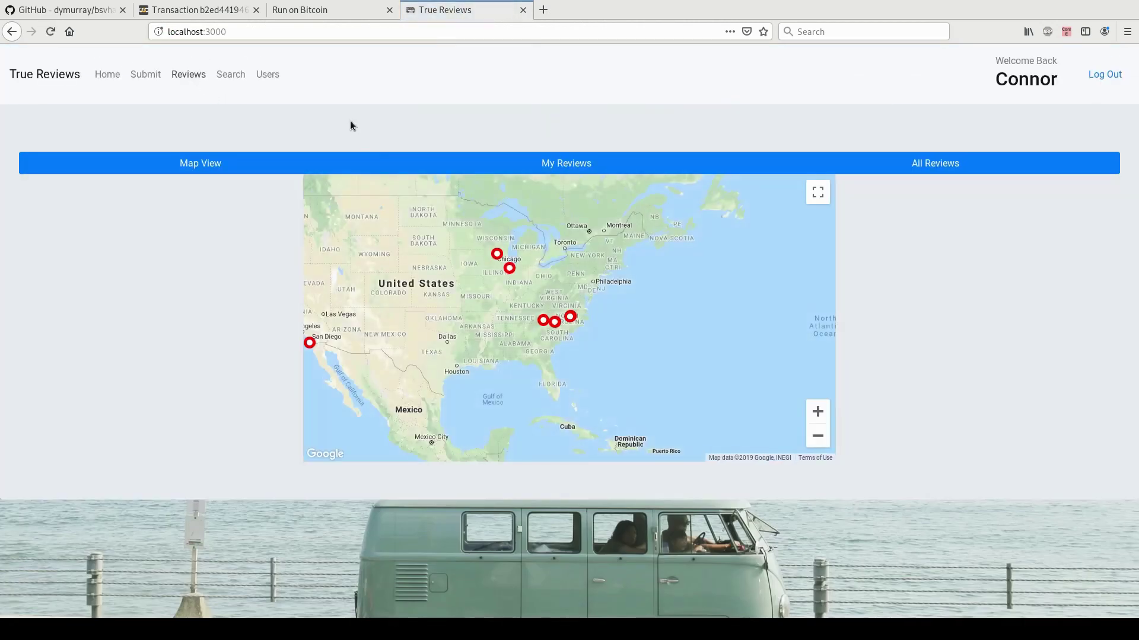
drag(395, 297, 445, 309)
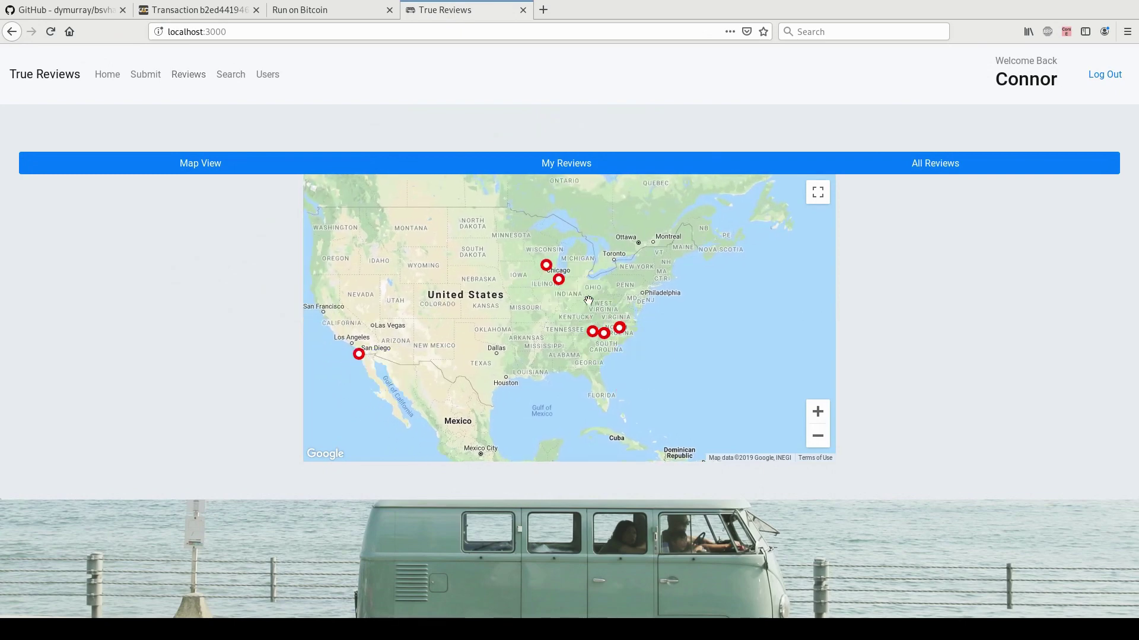
click(147, 74)
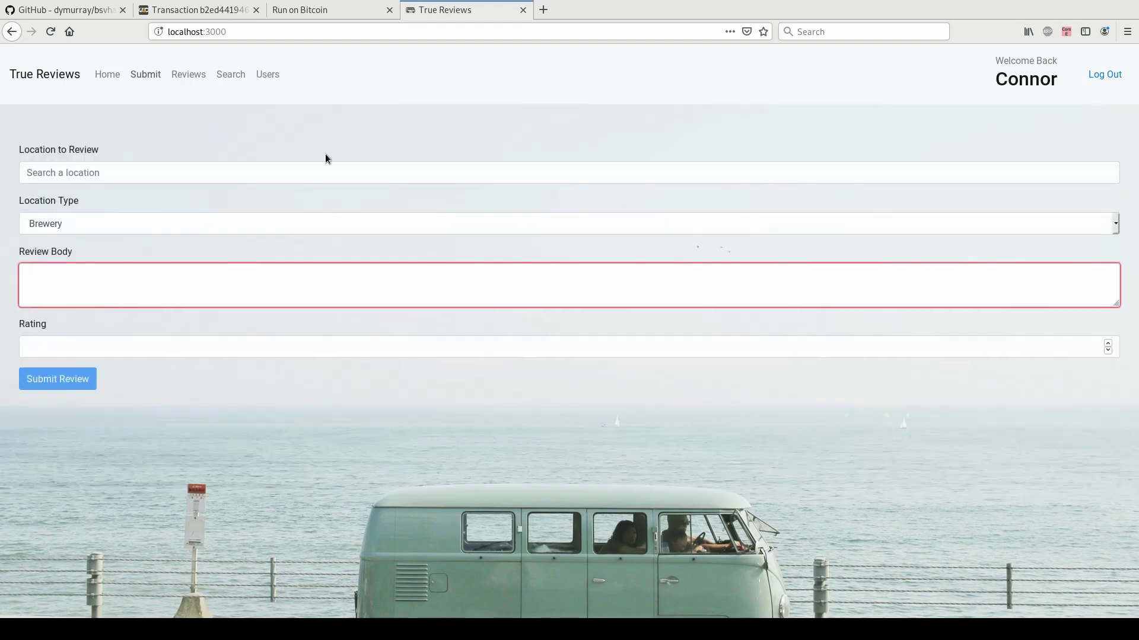
Choose The Nutty Bar at Bandung Indonesian Restaurant as the location, with type Restaurant.
click(110, 172)
text(bandung)
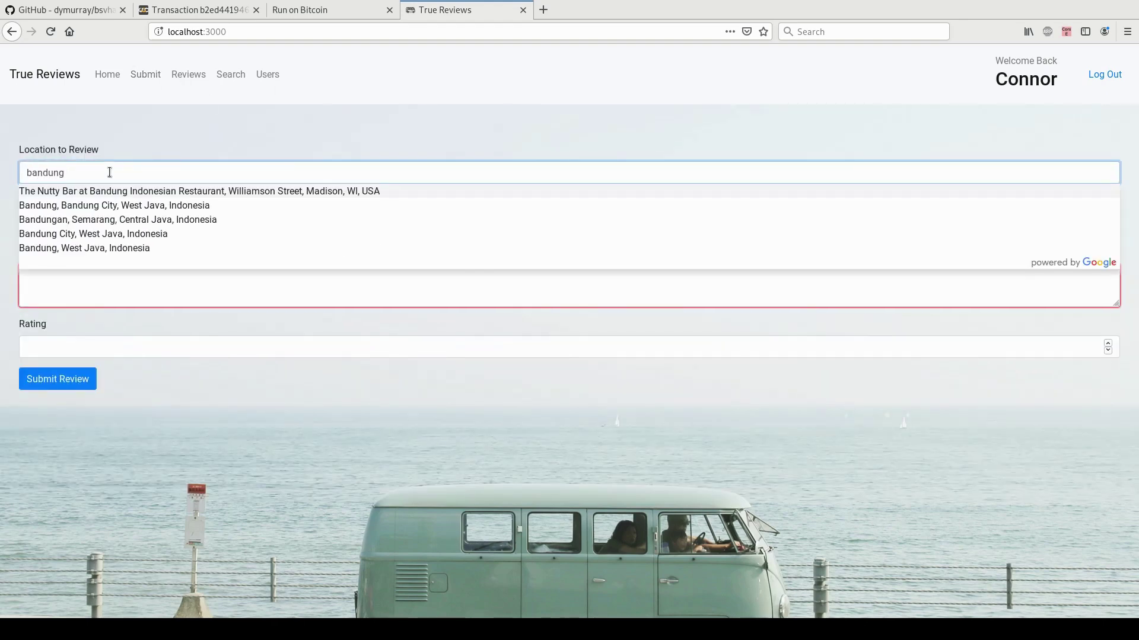
click(108, 189)
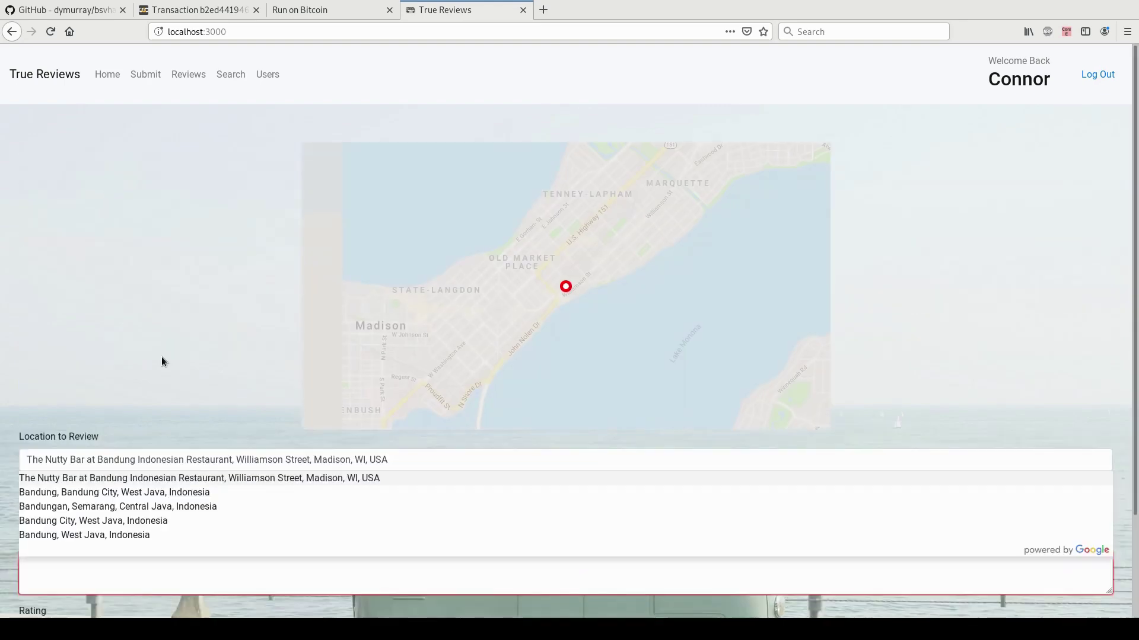
click(181, 478)
click(157, 519)
click(88, 550)
Write 'Great food here!', rate it 7, submit, and approve the small payment.
scroll(135, 551, down, 1)
scroll(136, 551, down, 1)
click(135, 547)
text(Great food here!)
scroll(170, 457, down, 3)
click(136, 512)
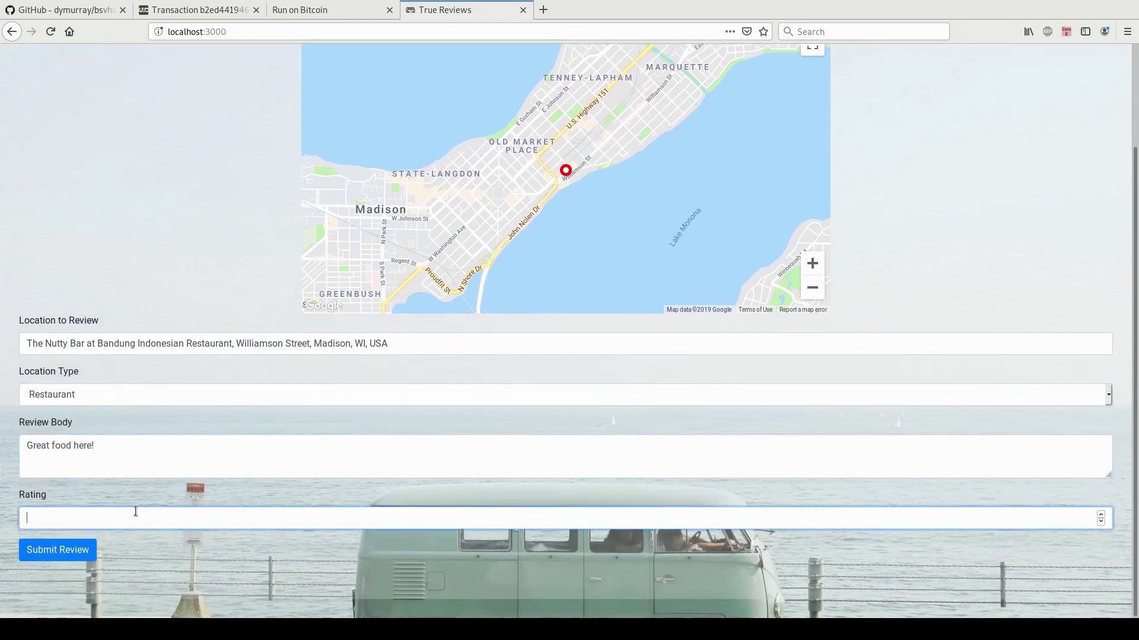
text(7)
click(155, 583)
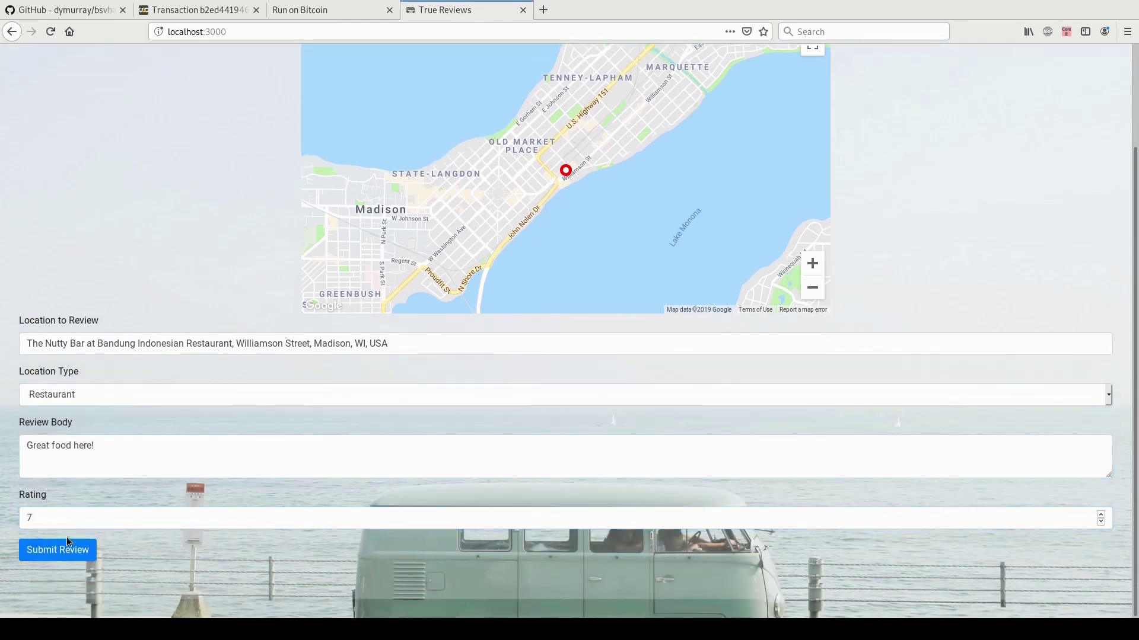
click(67, 550)
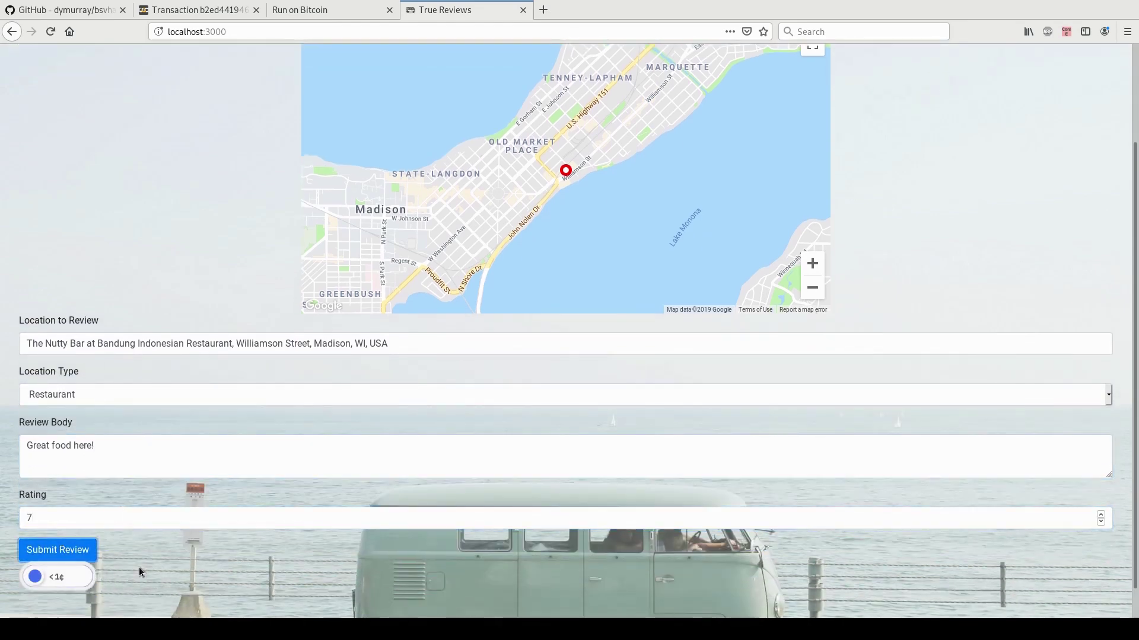
drag(41, 582, 117, 579)
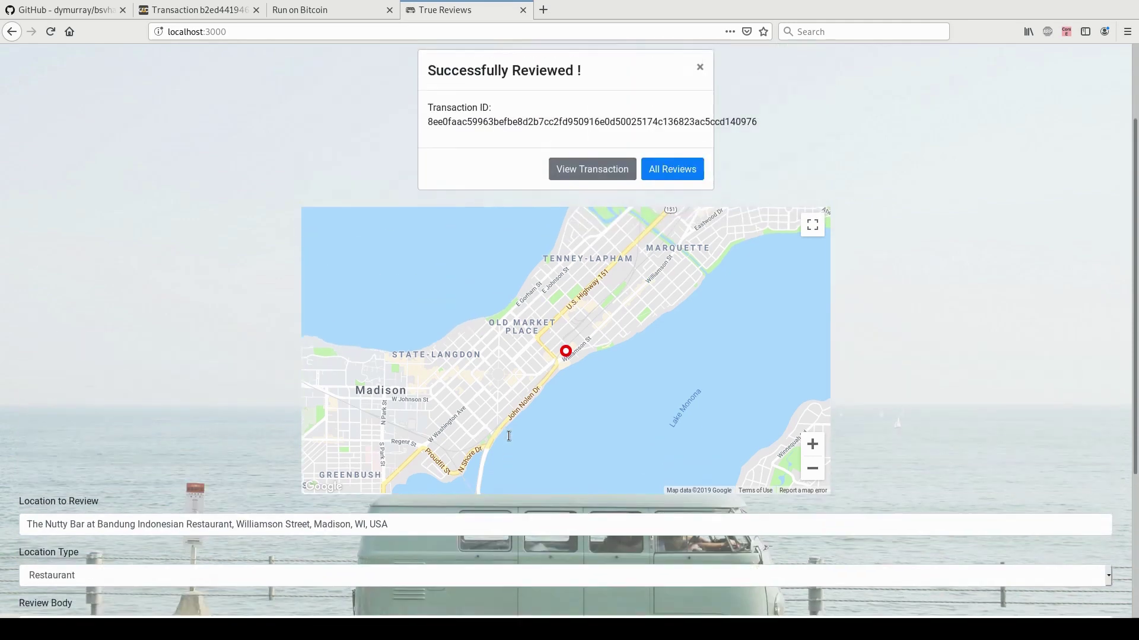
Open the review's transaction in WhatsOnChain and inspect the lat/lng stored in OP_RETURN.
click(609, 190)
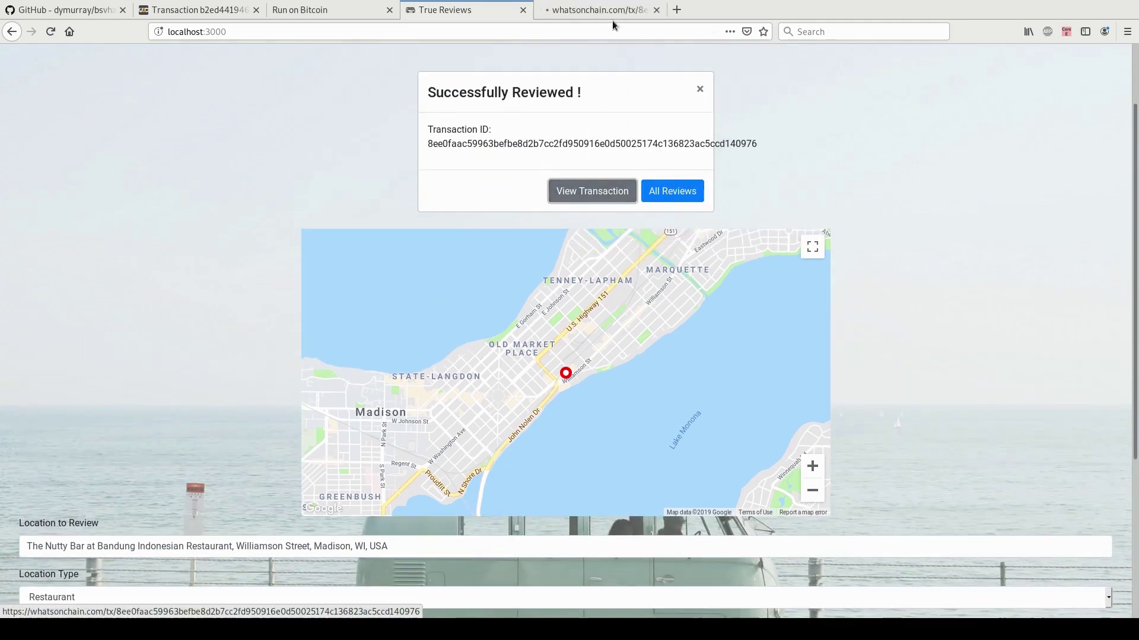
click(606, 13)
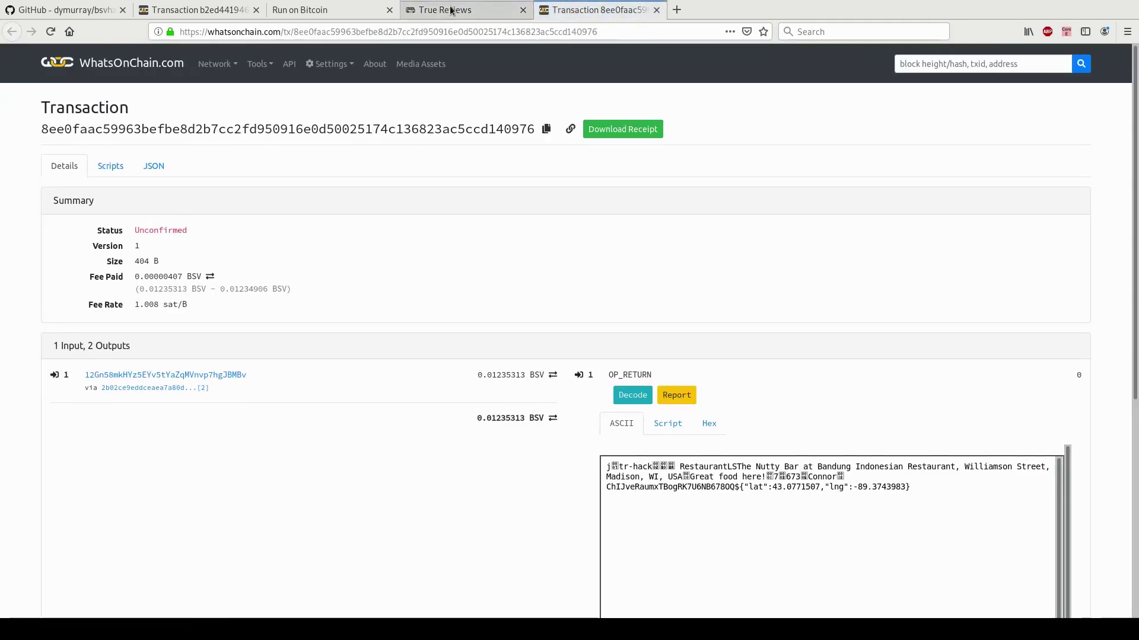
triple_click(894, 485)
click(799, 524)
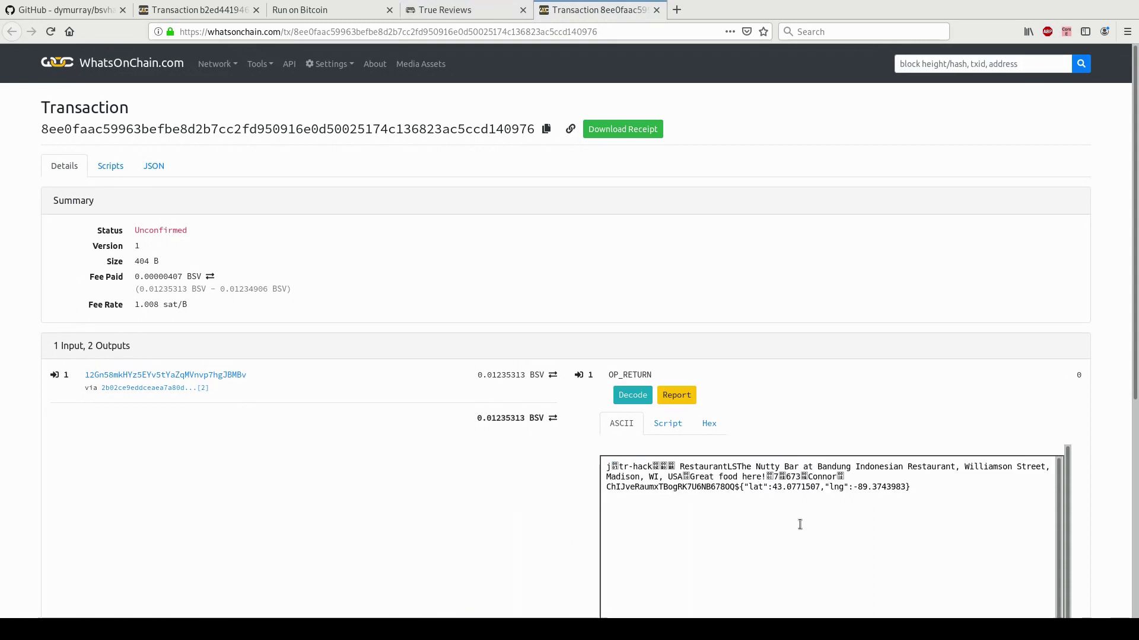
drag(603, 494, 906, 488)
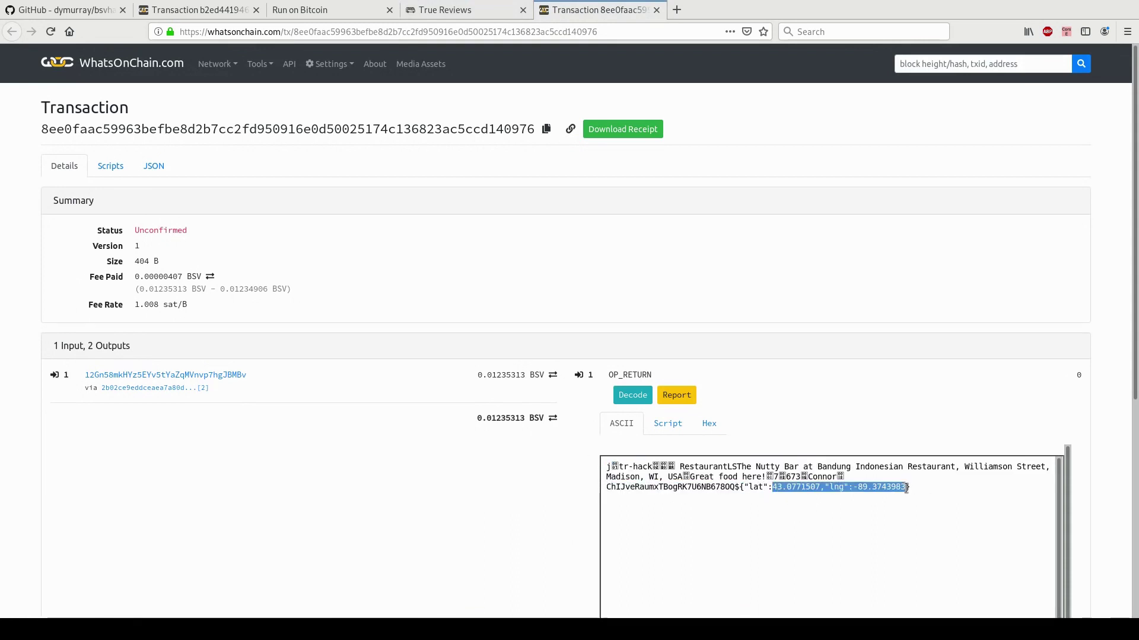
click(431, 11)
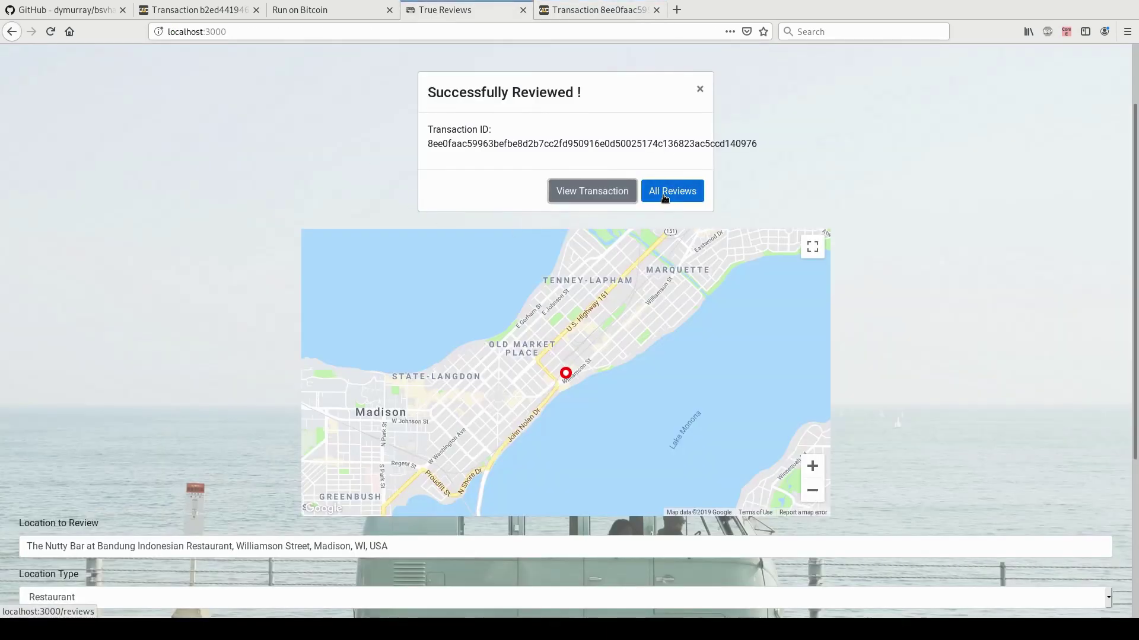
Search locations for 'bandung' to view The Nutty Bar's review, then return to the Reviews map.
scroll(269, 119, up, 3)
click(200, 76)
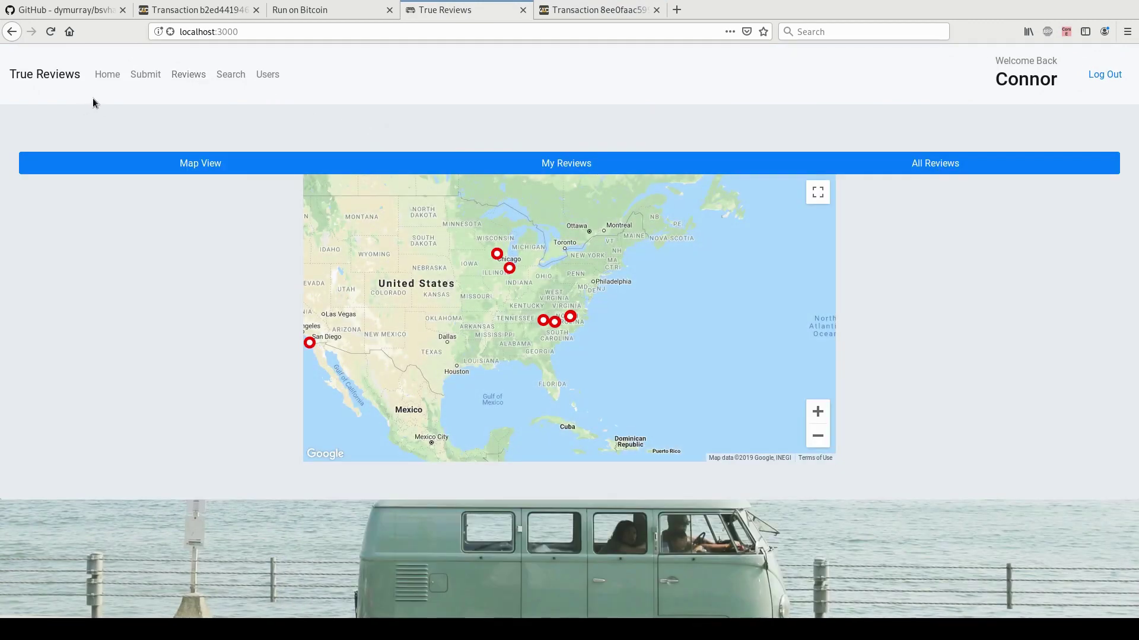
click(240, 77)
click(98, 156)
text(bandung)
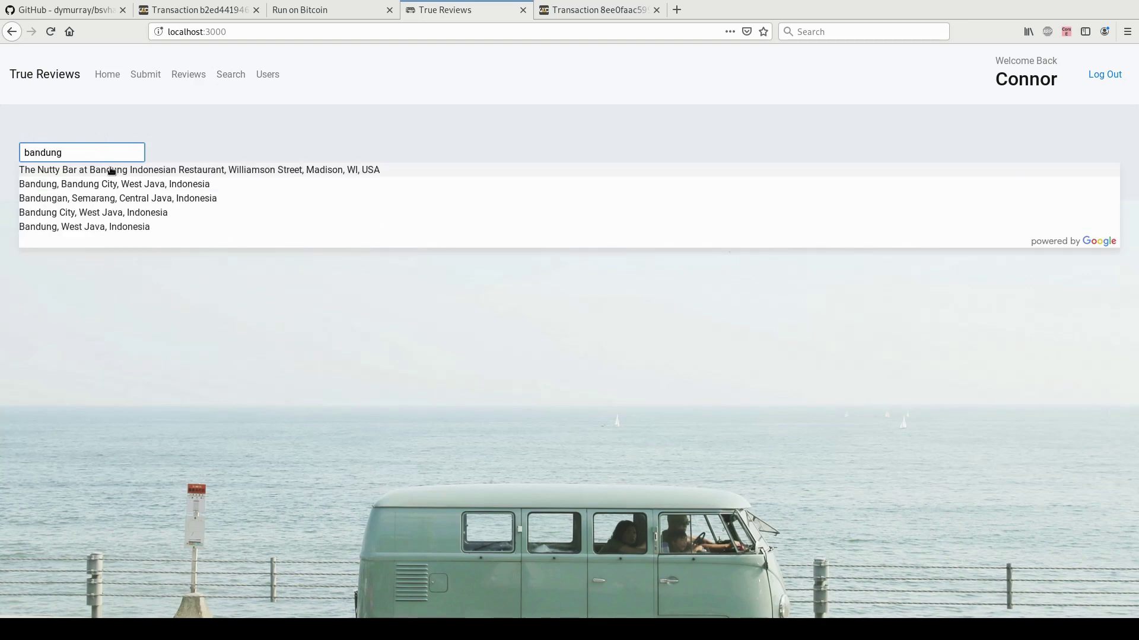
click(109, 170)
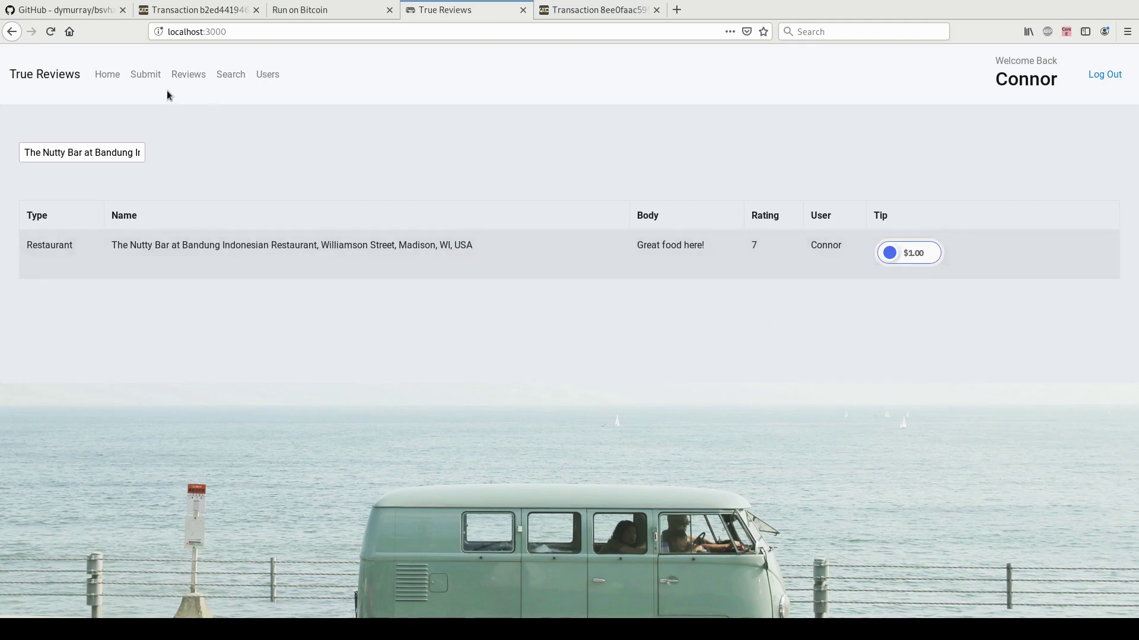
click(185, 74)
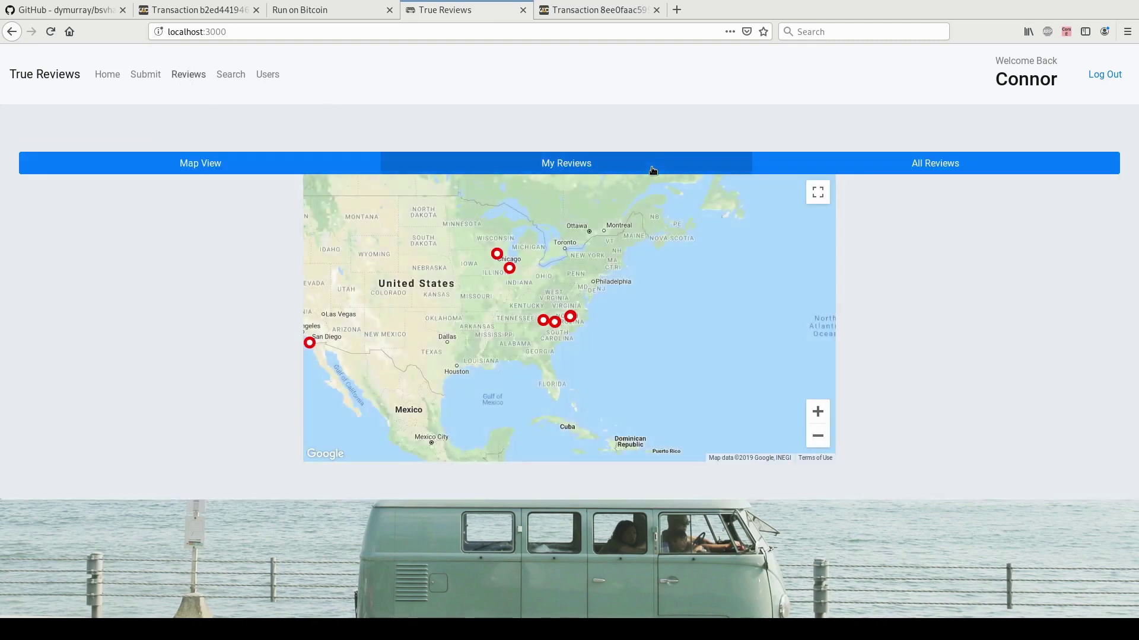
Show All Reviews and tip $1.00 on the NoDa Brewing Company review.
click(857, 172)
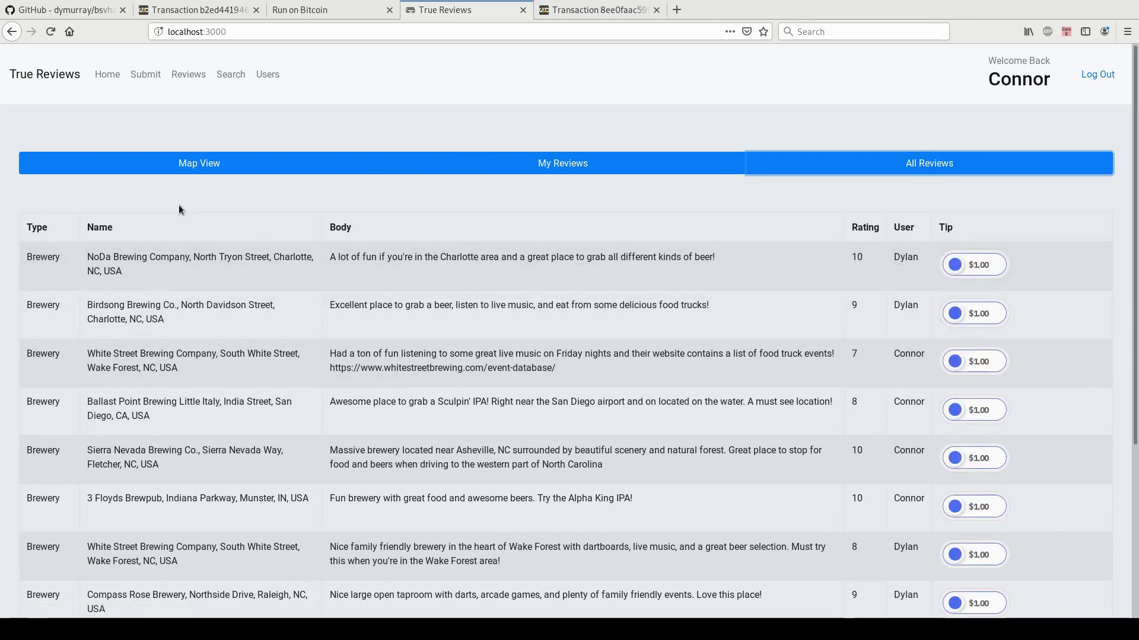
click(956, 267)
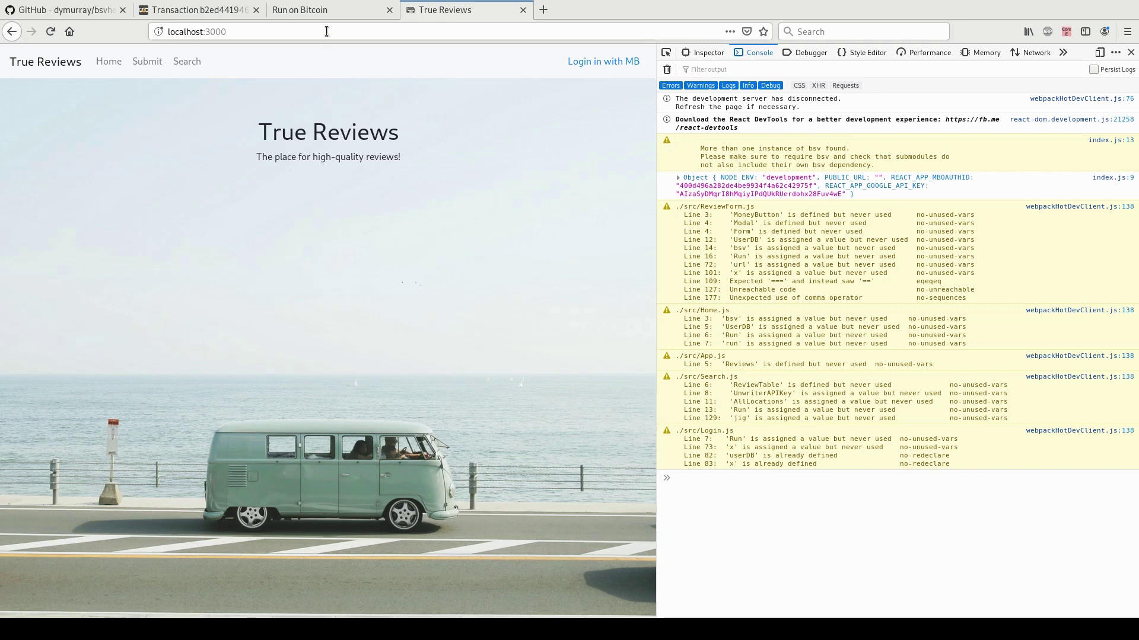
Search the owner address in Run on Bitcoin and confirm it reports No jigs.
click(327, 10)
key(Return)
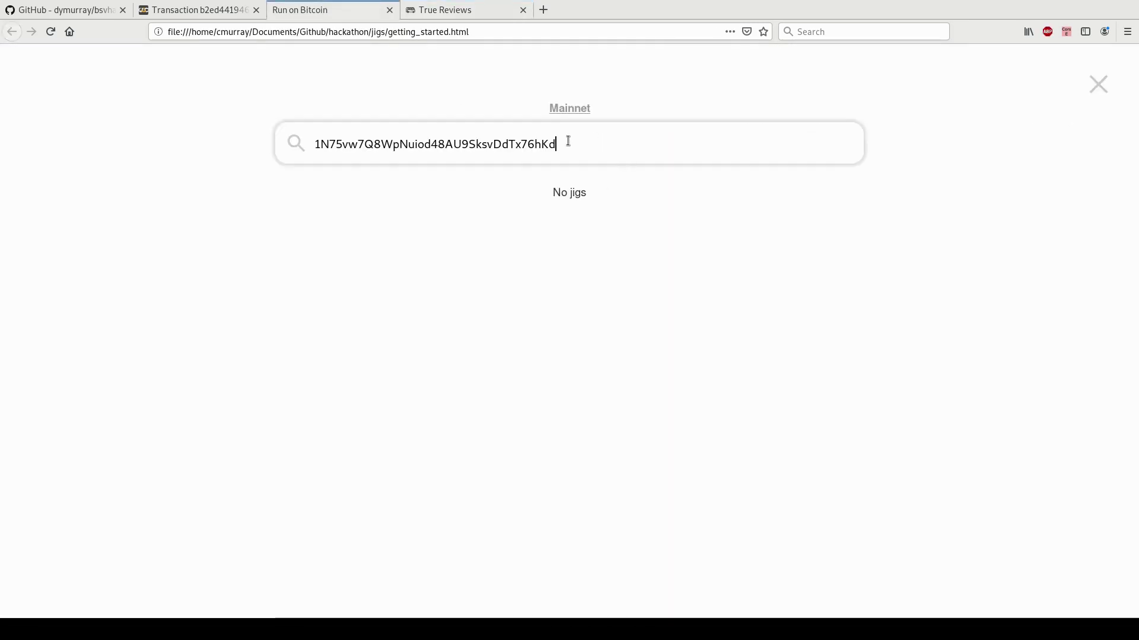
double_click(355, 145)
click(603, 146)
drag(550, 190, 586, 196)
click(589, 201)
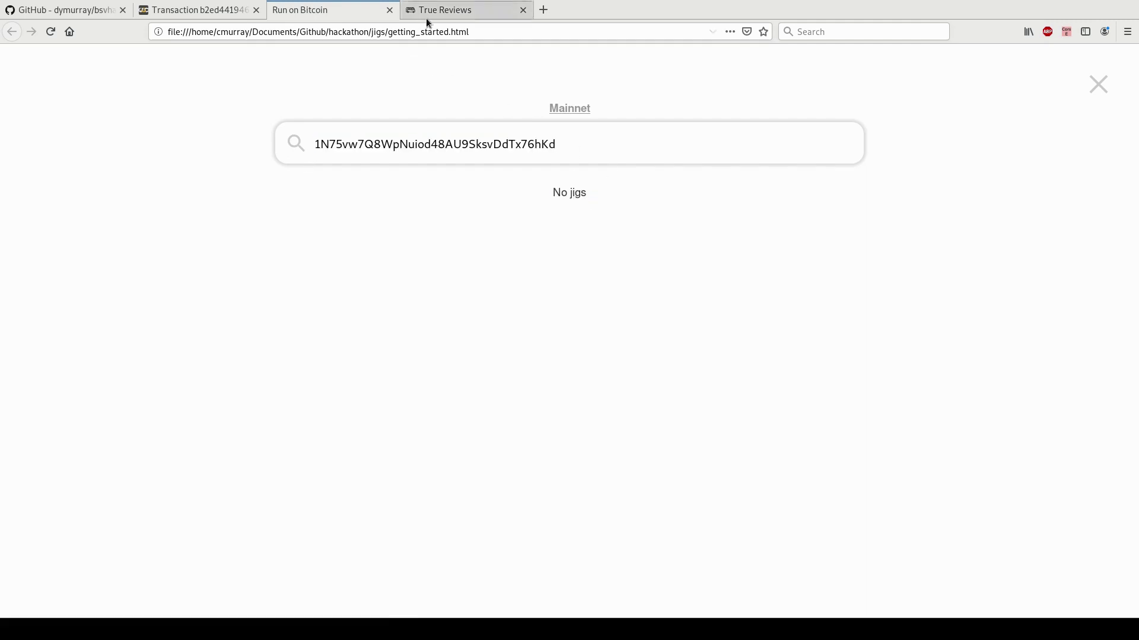
Log in to True Reviews with Money Button and confirm the console logs 'Create new user'.
click(426, 21)
click(592, 63)
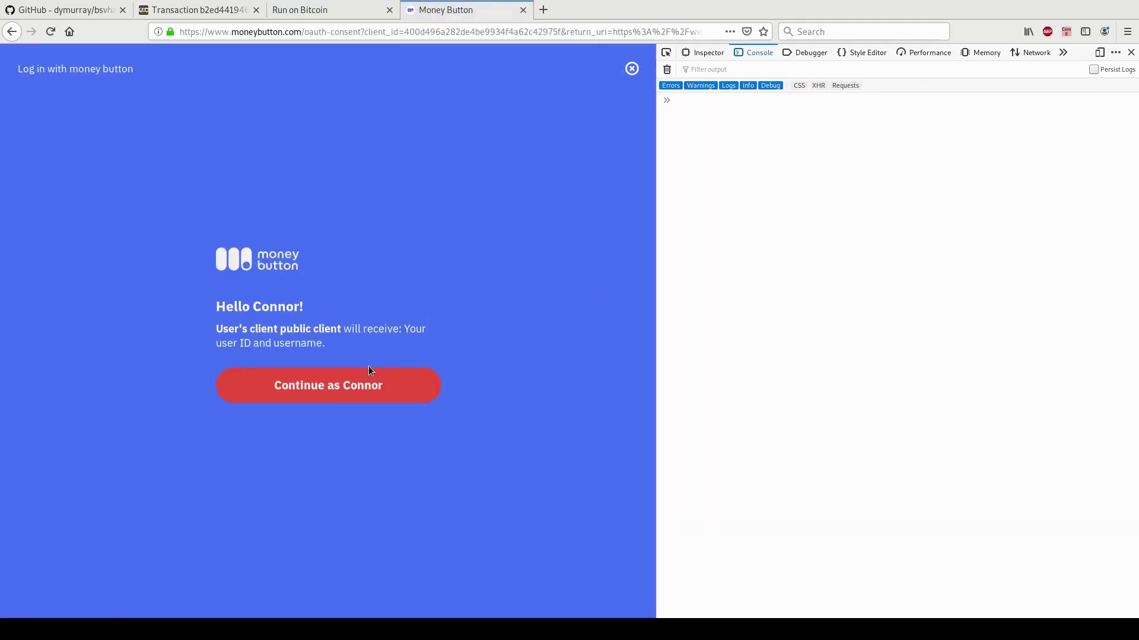
click(369, 382)
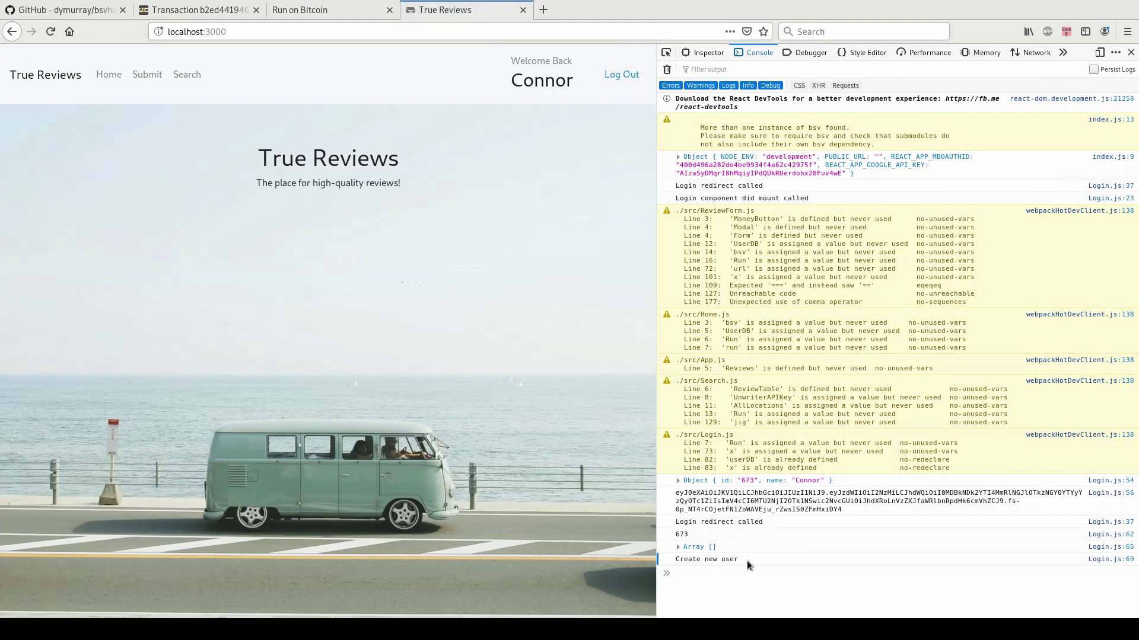
triple_click(728, 560)
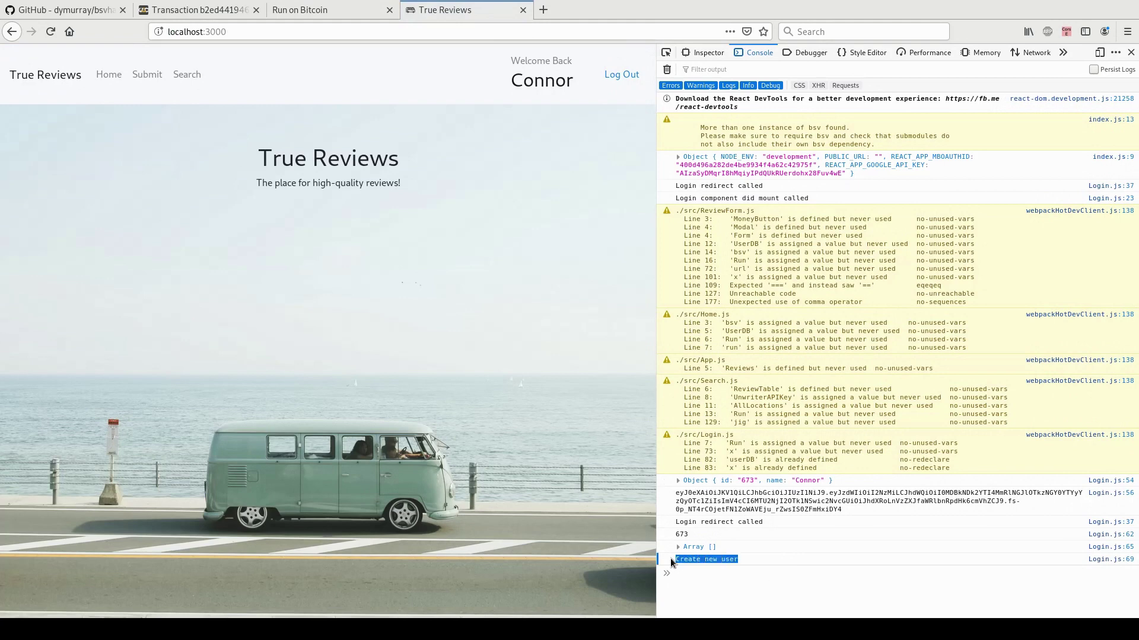
click(760, 558)
click(345, 14)
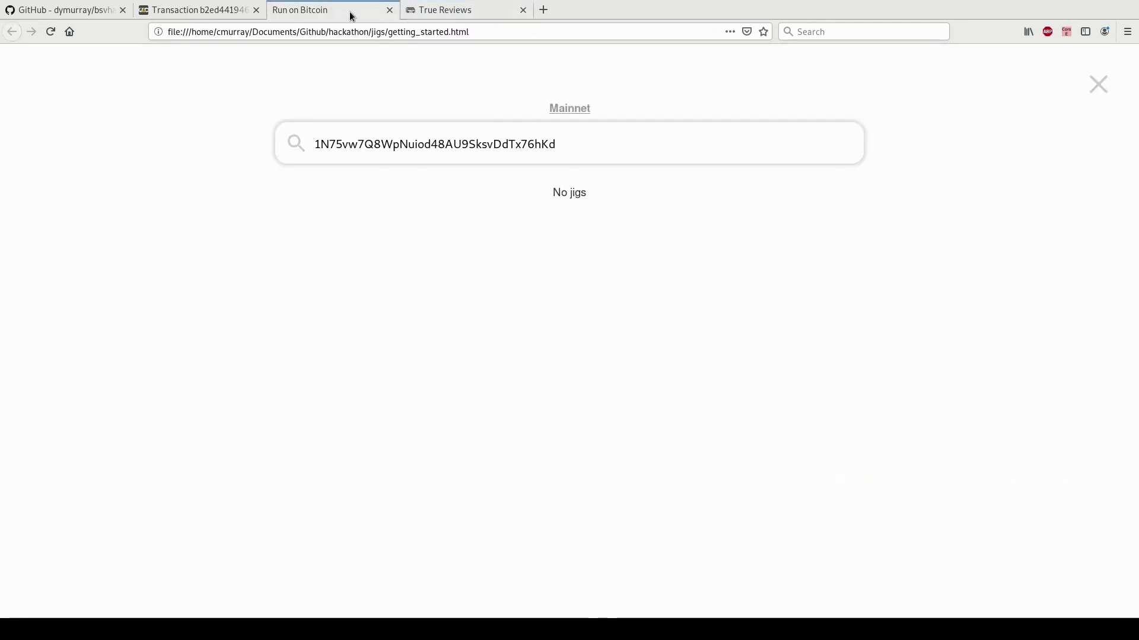
Rerun the address search and open UserDB's latest state showing user 673's public key.
click(557, 147)
key(Return)
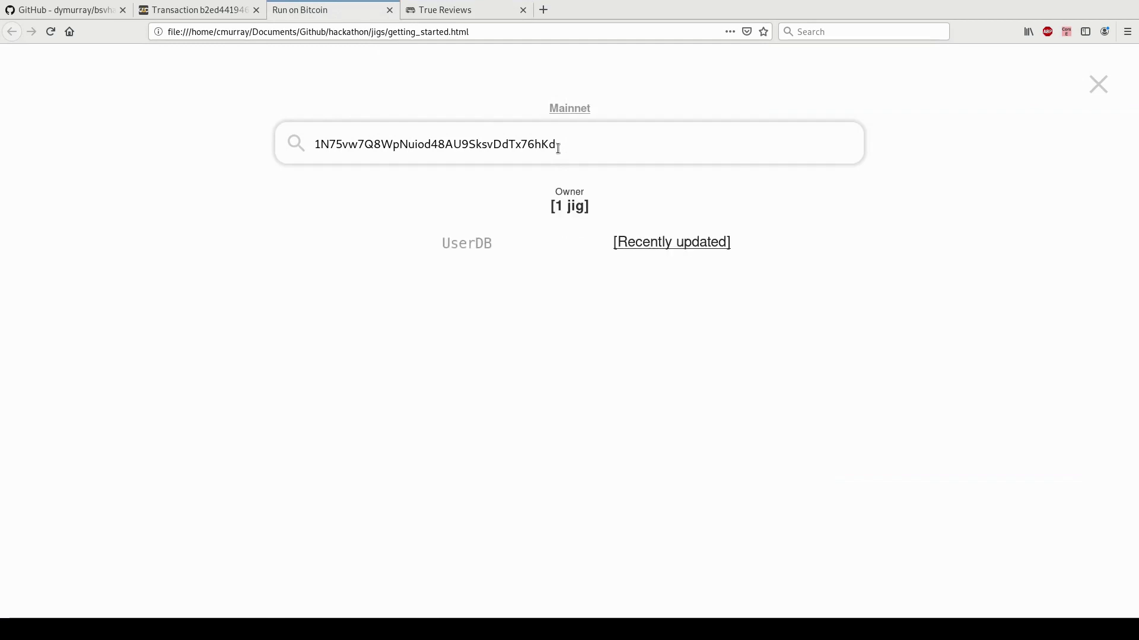
drag(446, 244, 491, 241)
click(643, 243)
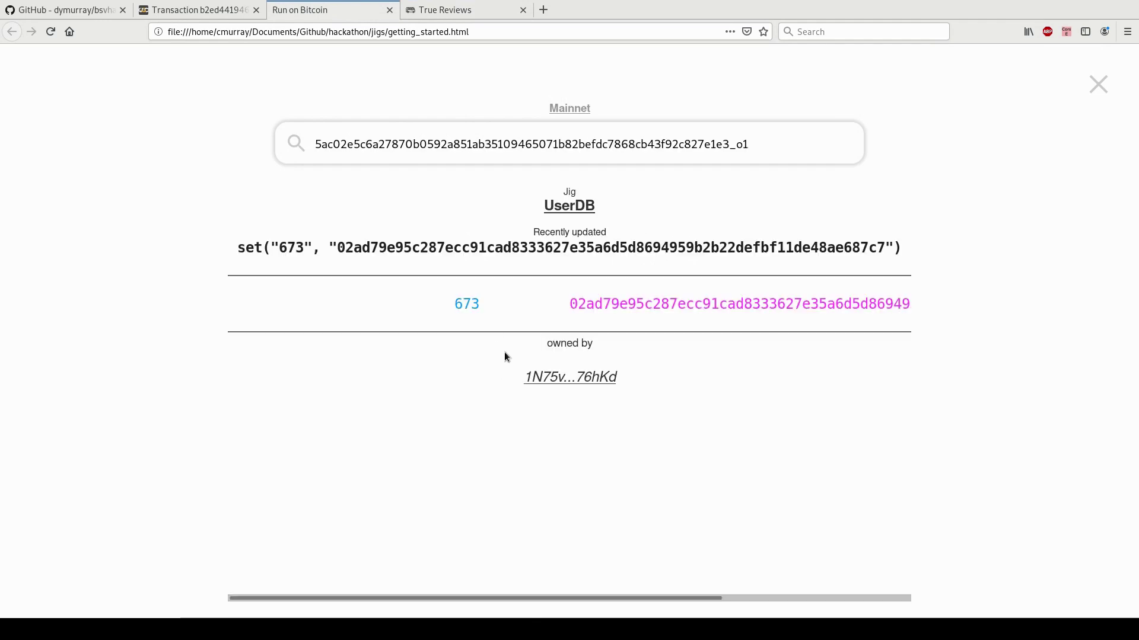
double_click(465, 305)
double_click(726, 308)
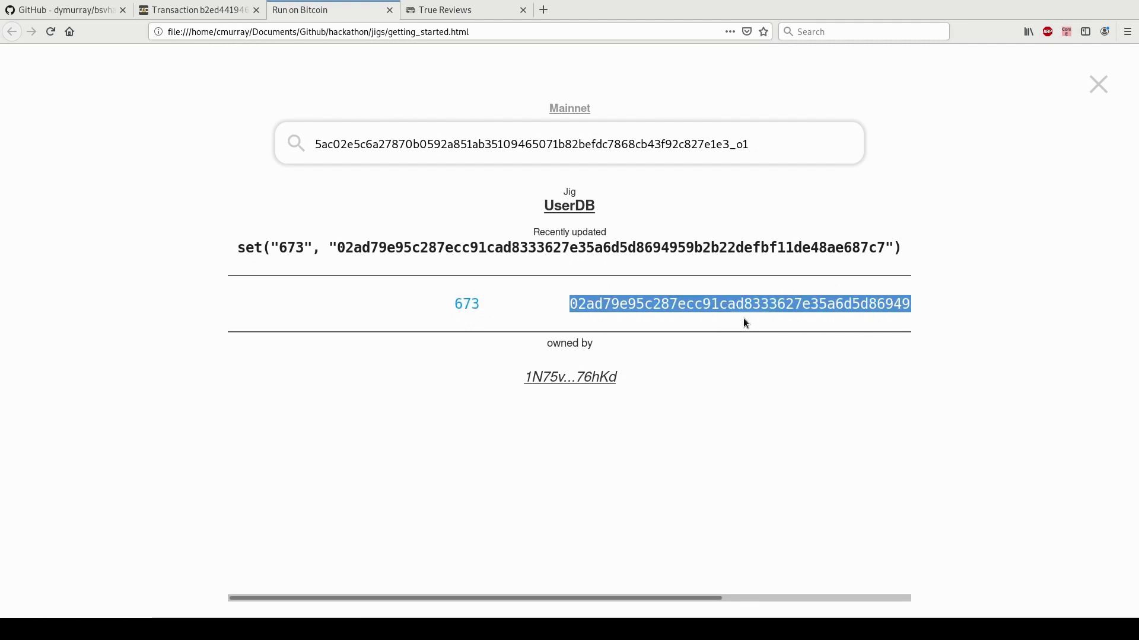
mouse_move(752, 144)
mouse_down()
mouse_move(371, 144)
mouse_move(751, 144)
mouse_up()
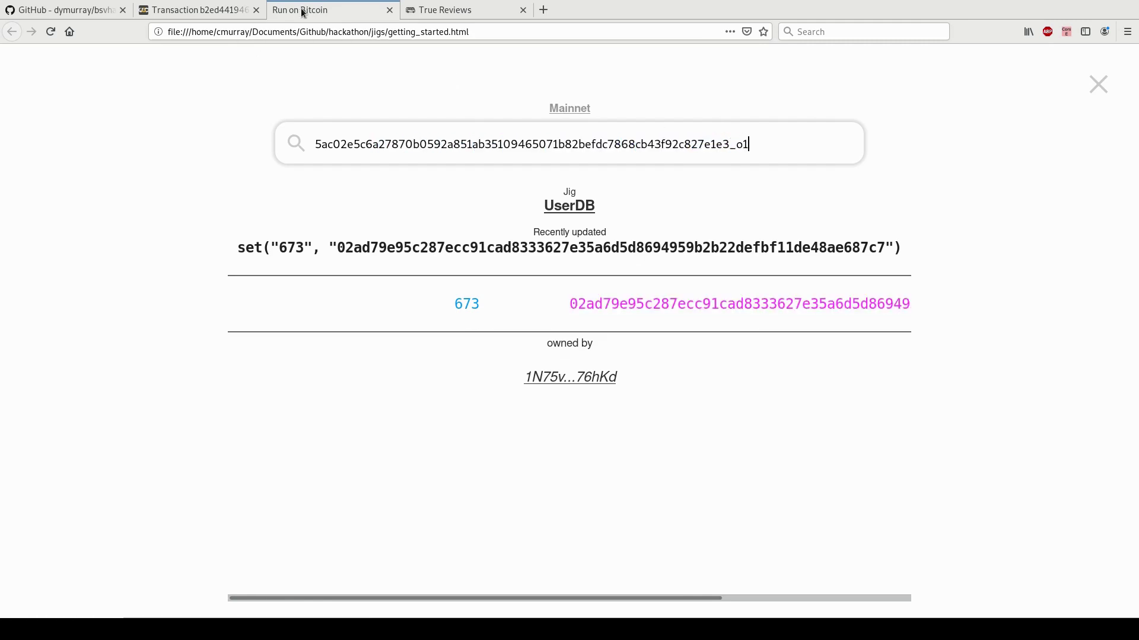
click(226, 11)
click(305, 9)
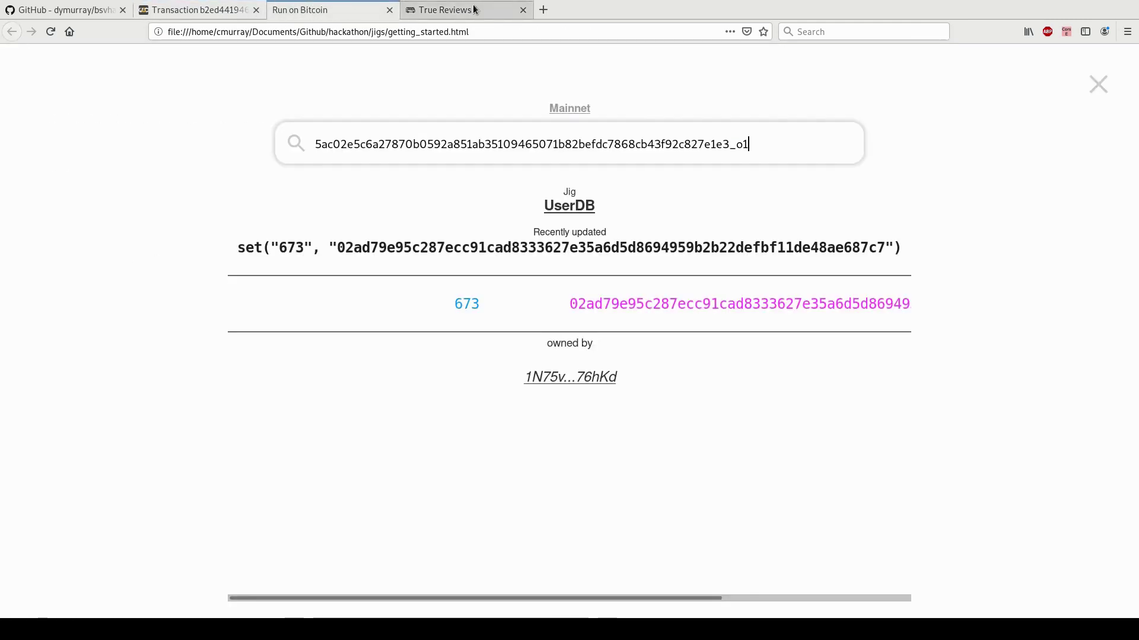
click(474, 9)
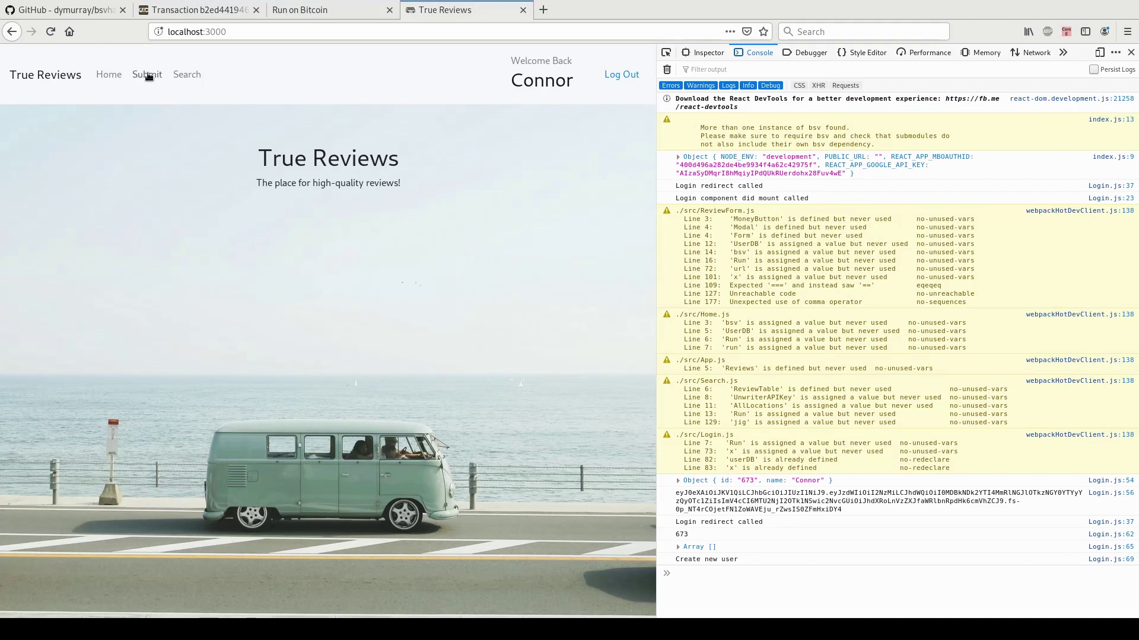
Start a new review with Working Draft Beer Company as the location.
click(149, 76)
click(170, 174)
text(wor)
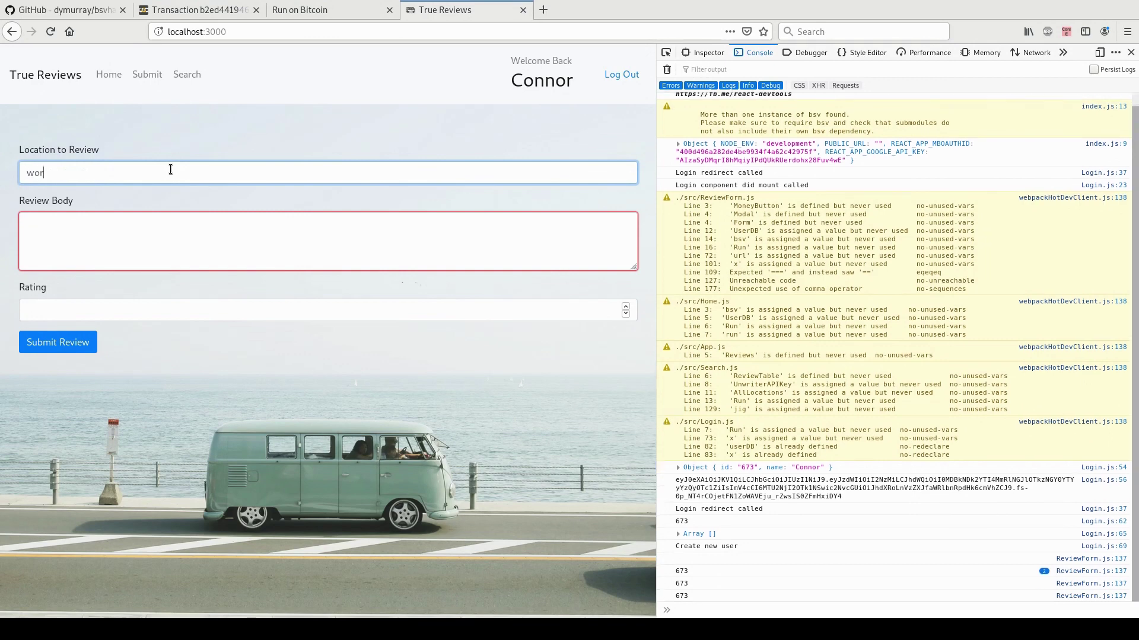
text(king)
key(Tab)
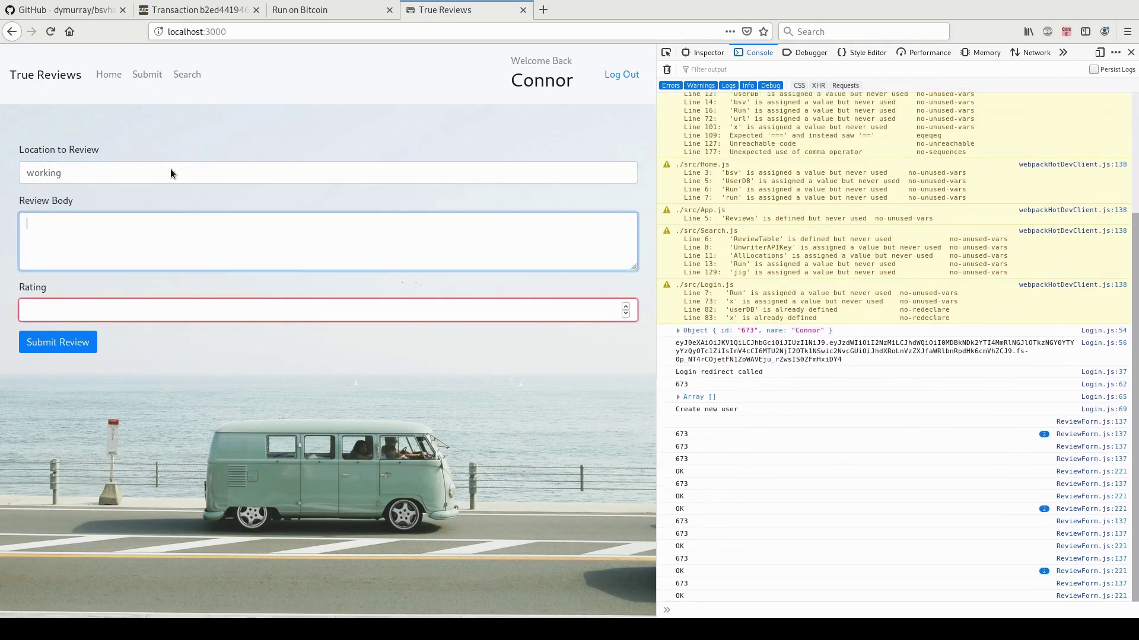
click(171, 172)
click(171, 193)
Write 'This is a great place to get a beer!', rate it 10, and submit.
click(161, 244)
text(This is a great place to get a )
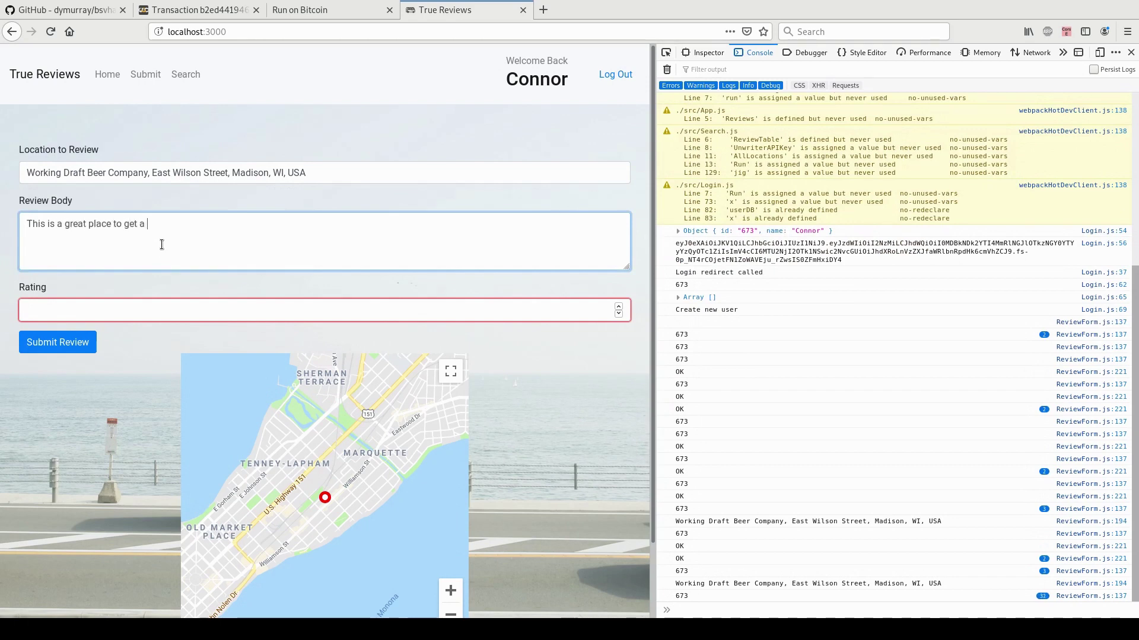
text(beer!)
key(Tab)
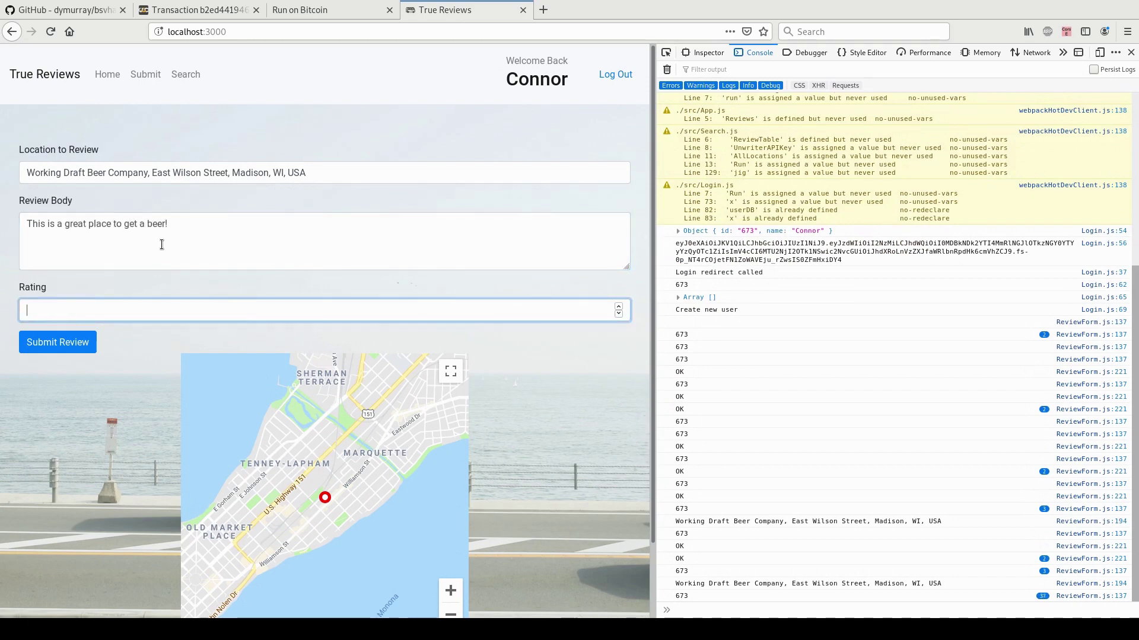
text(10)
click(132, 361)
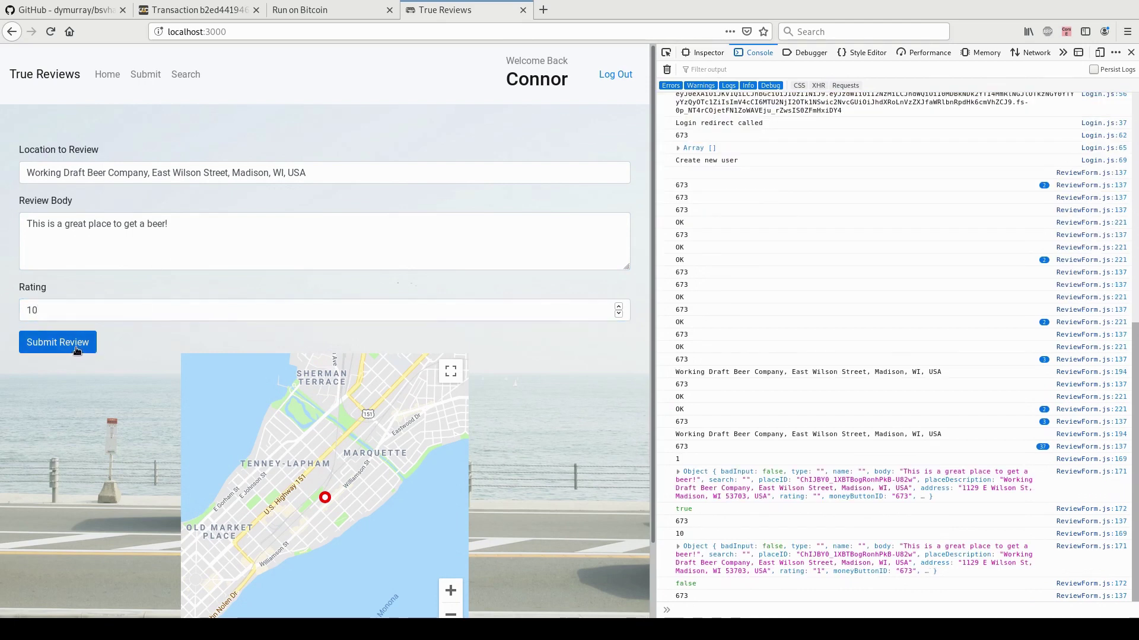
click(77, 351)
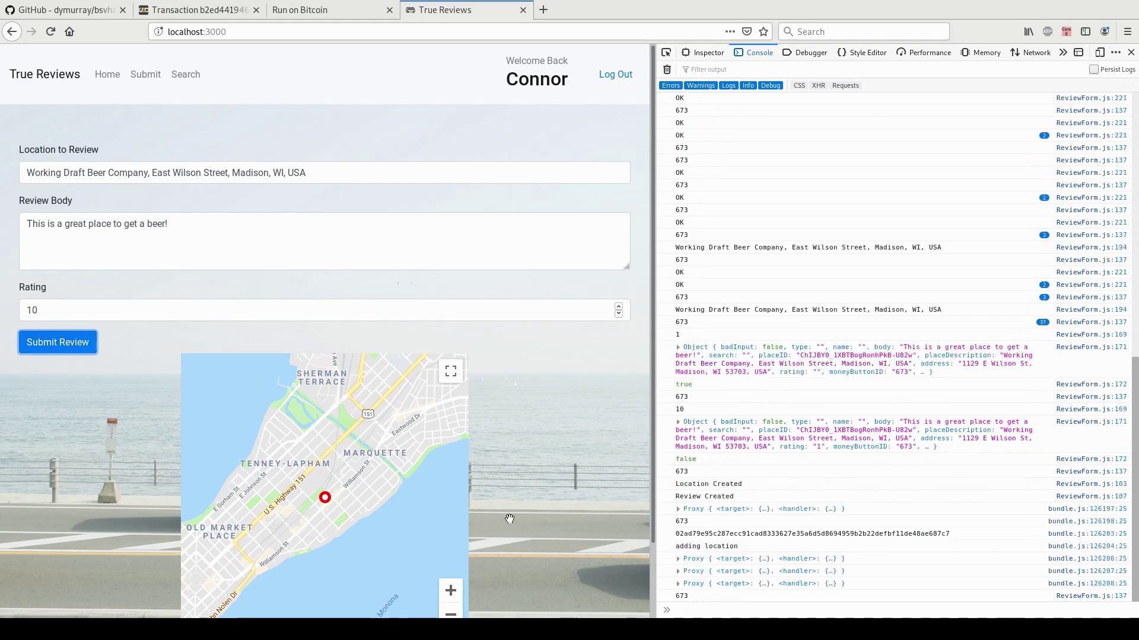
mouse_move(679, 484)
mouse_down()
mouse_move(742, 484)
mouse_move(740, 497)
mouse_move(674, 497)
mouse_up()
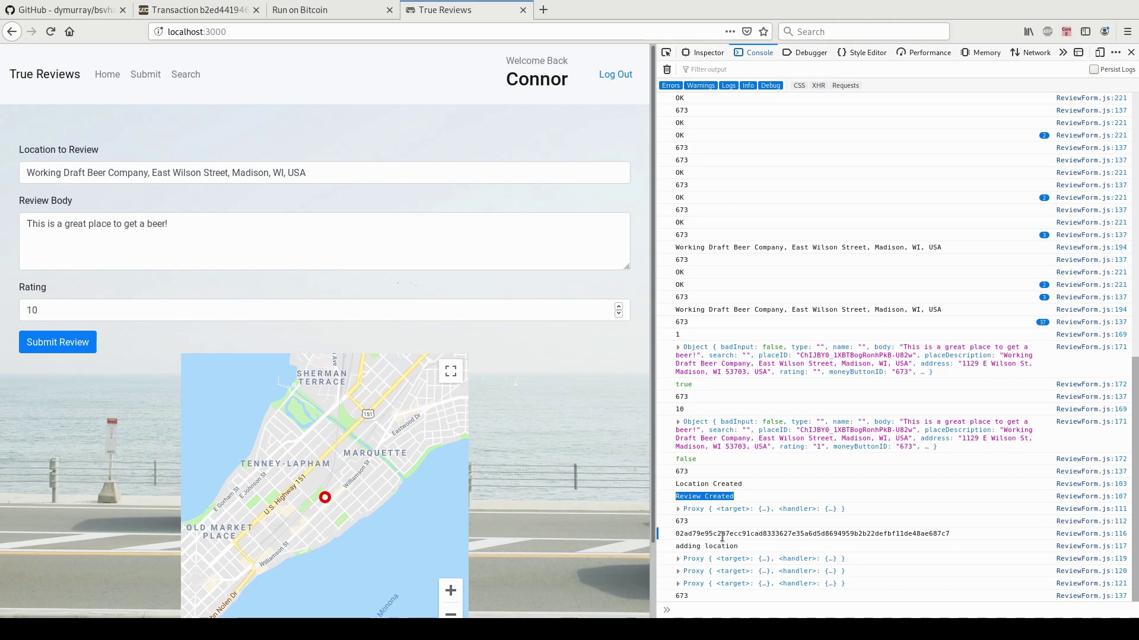
List all jigs owned by the address in Run on Bitcoin.
click(333, 11)
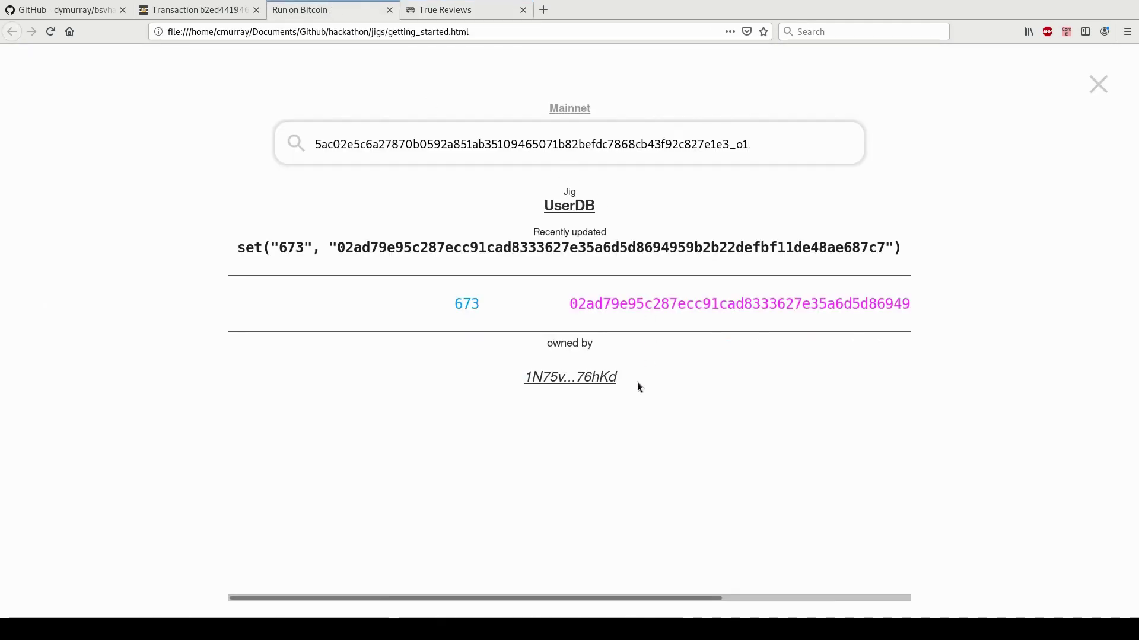
click(570, 381)
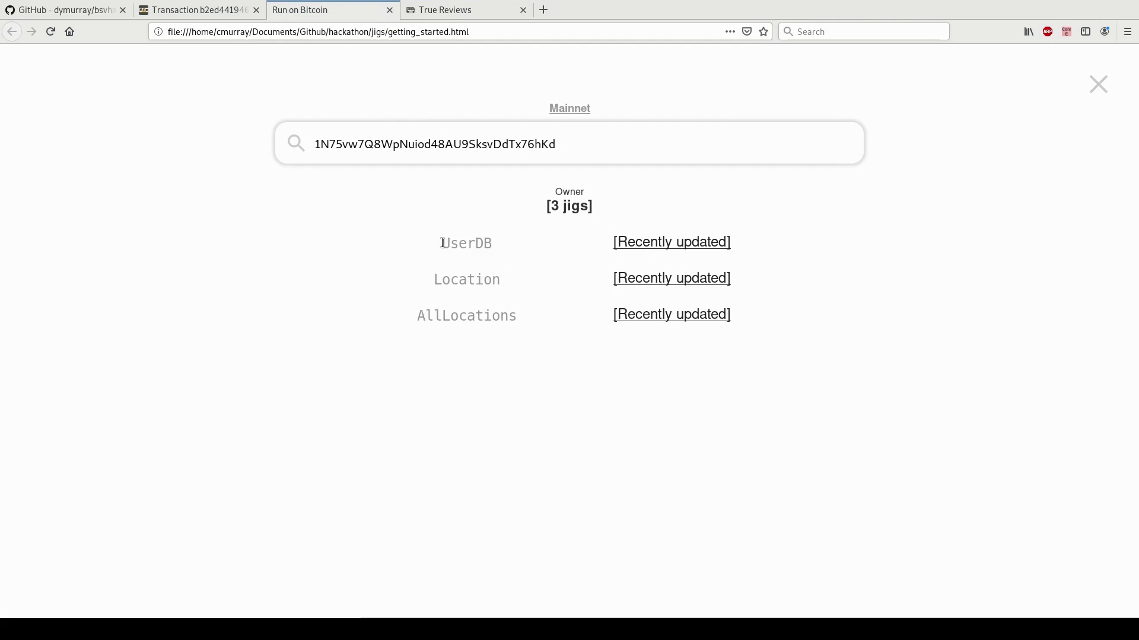
drag(436, 244, 521, 241)
click(522, 242)
Open the Location jig, copy its placeID value, and search the owner address again.
drag(438, 281, 528, 284)
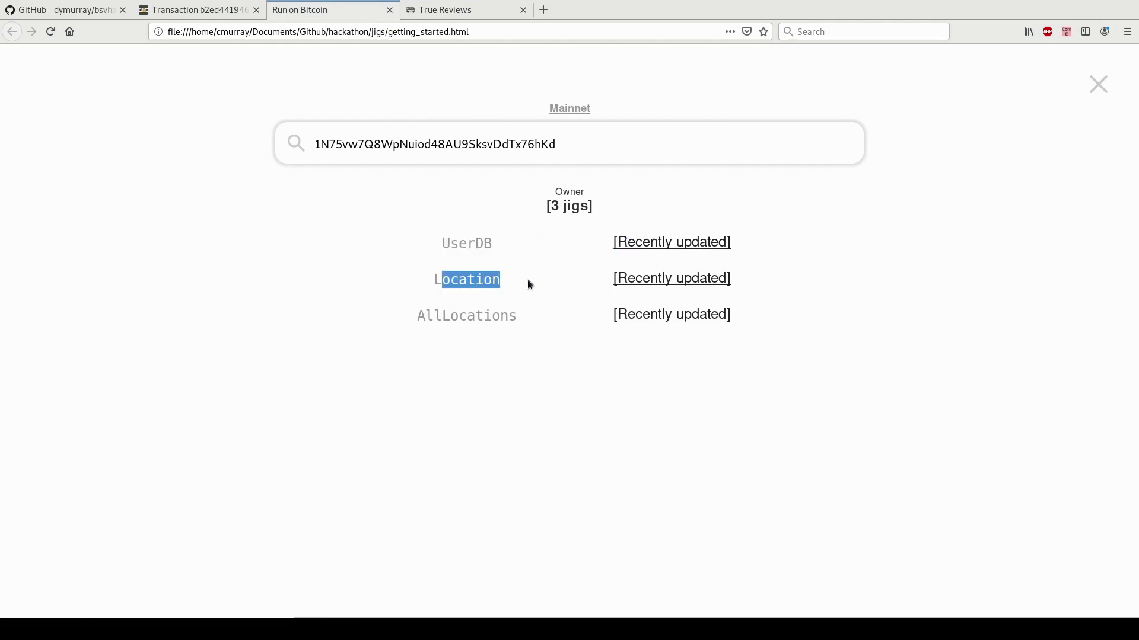
click(631, 277)
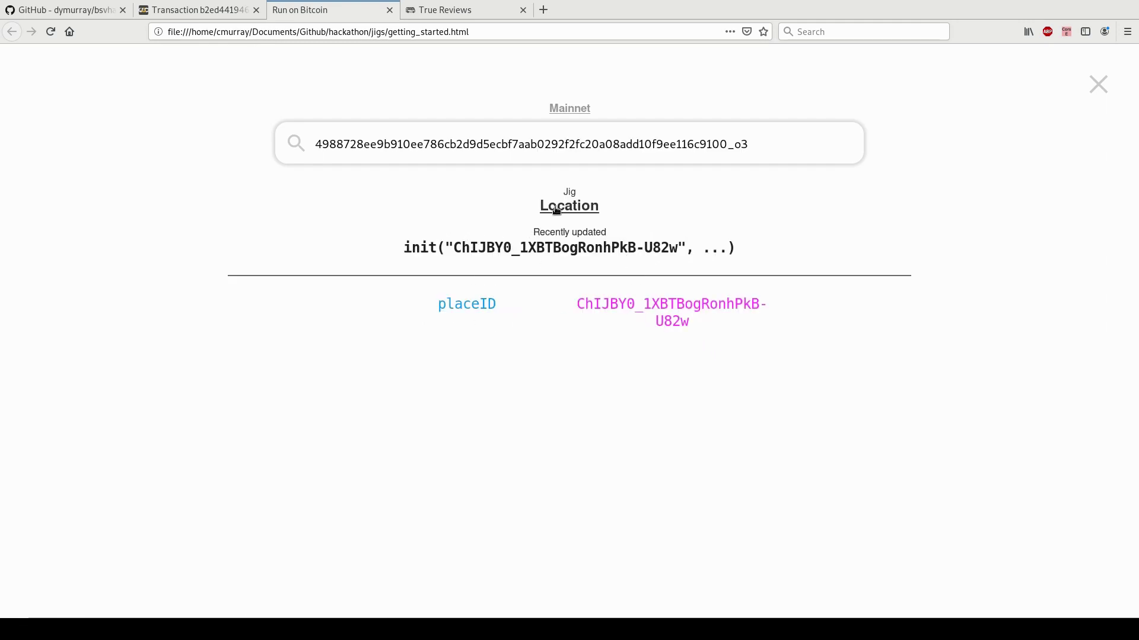
double_click(478, 305)
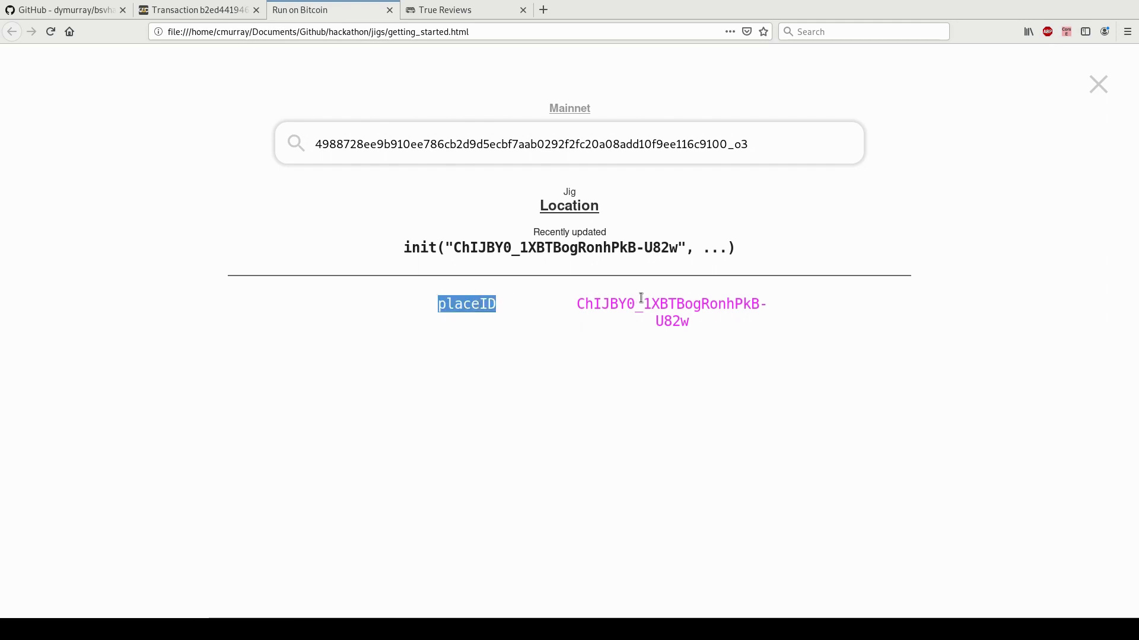
double_click(646, 306)
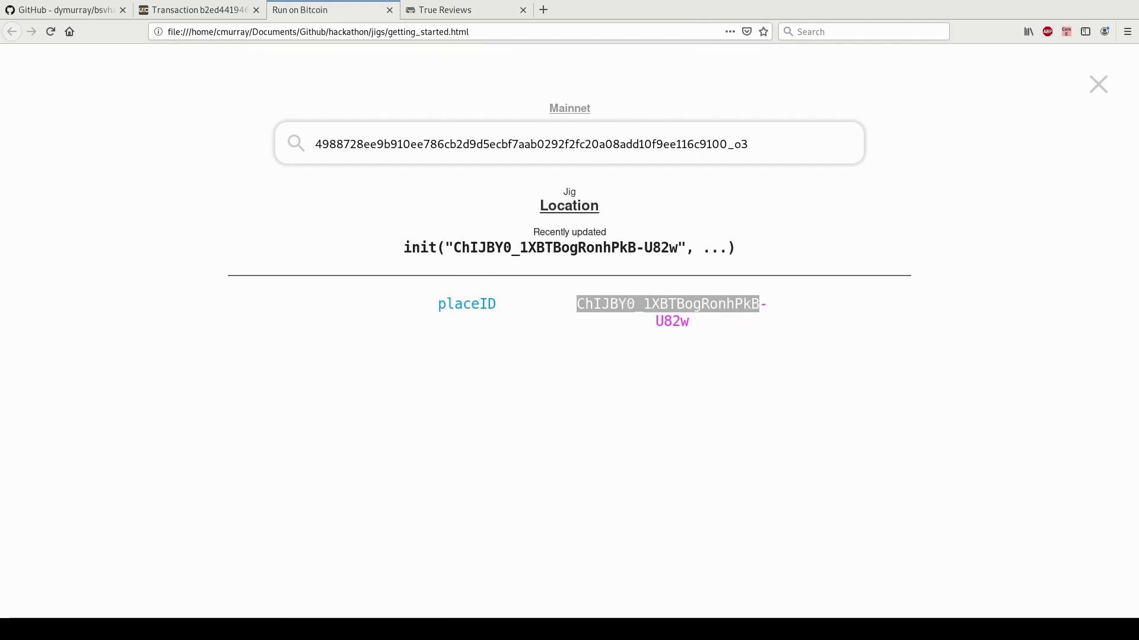
drag(760, 144, 226, 148)
text(1N75vw7Q8WpNuiod48AU9SksvDdTx76hKd)
key(Return)
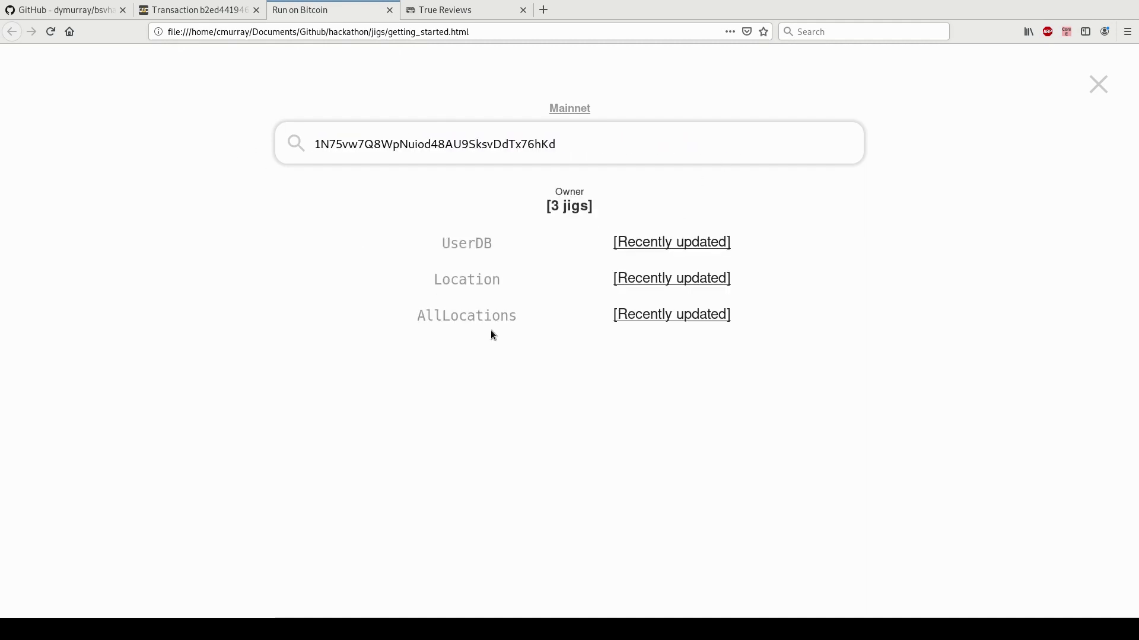
Open the AllLocations jig's latest state and inspect its stored location id.
double_click(440, 316)
click(542, 319)
click(692, 316)
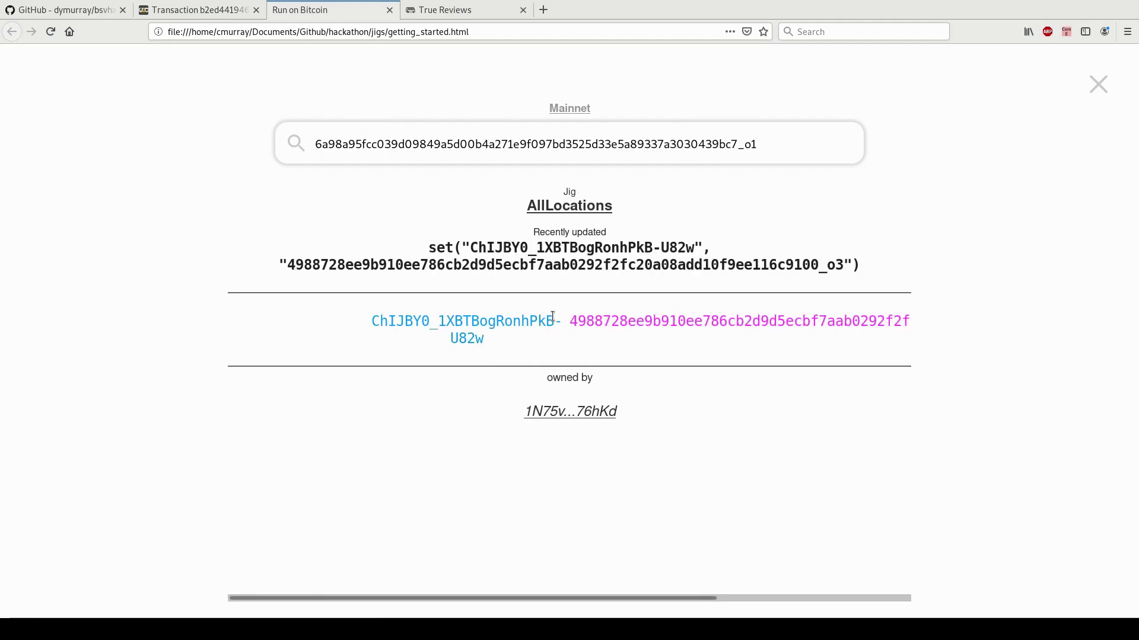
double_click(620, 321)
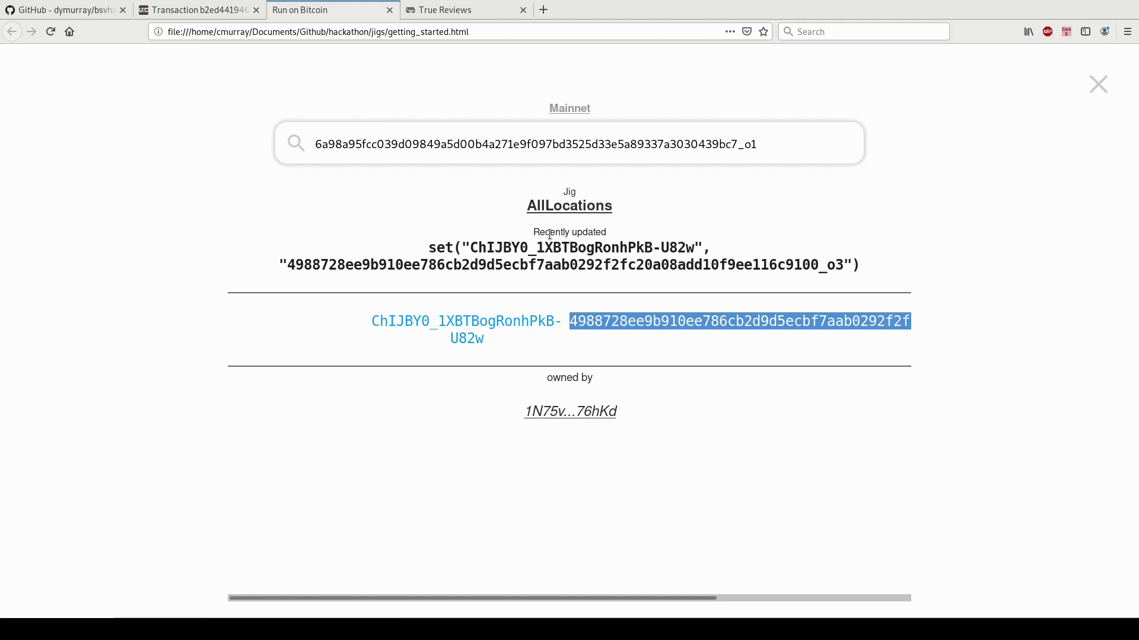
Return to the owner's jigs, open UserDB, and copy user 673's public key.
click(595, 412)
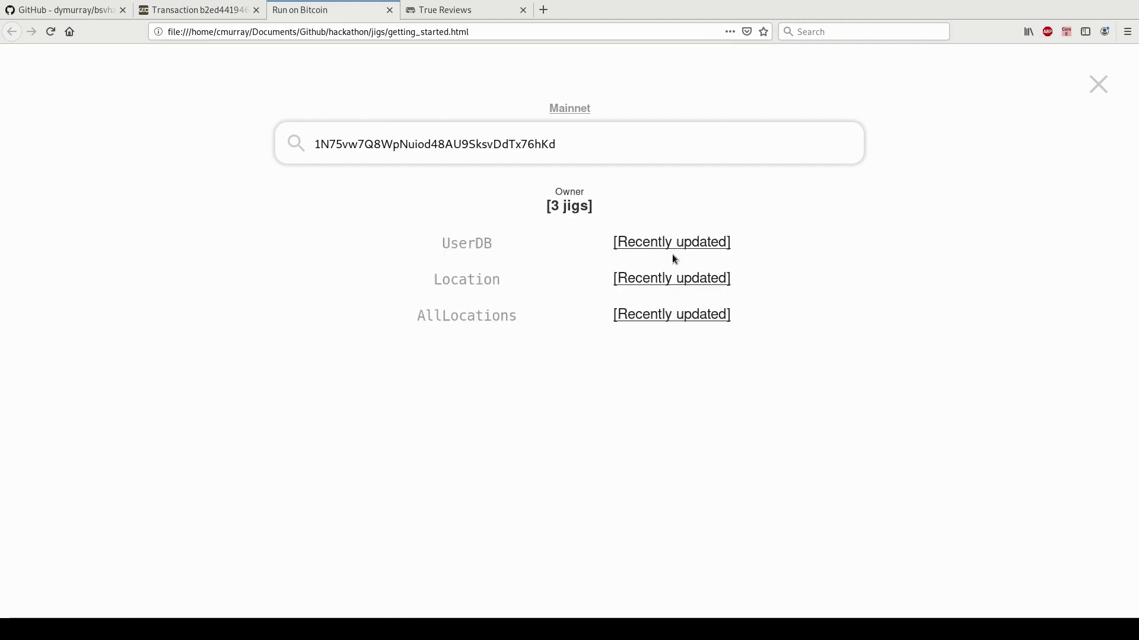
click(658, 242)
double_click(652, 302)
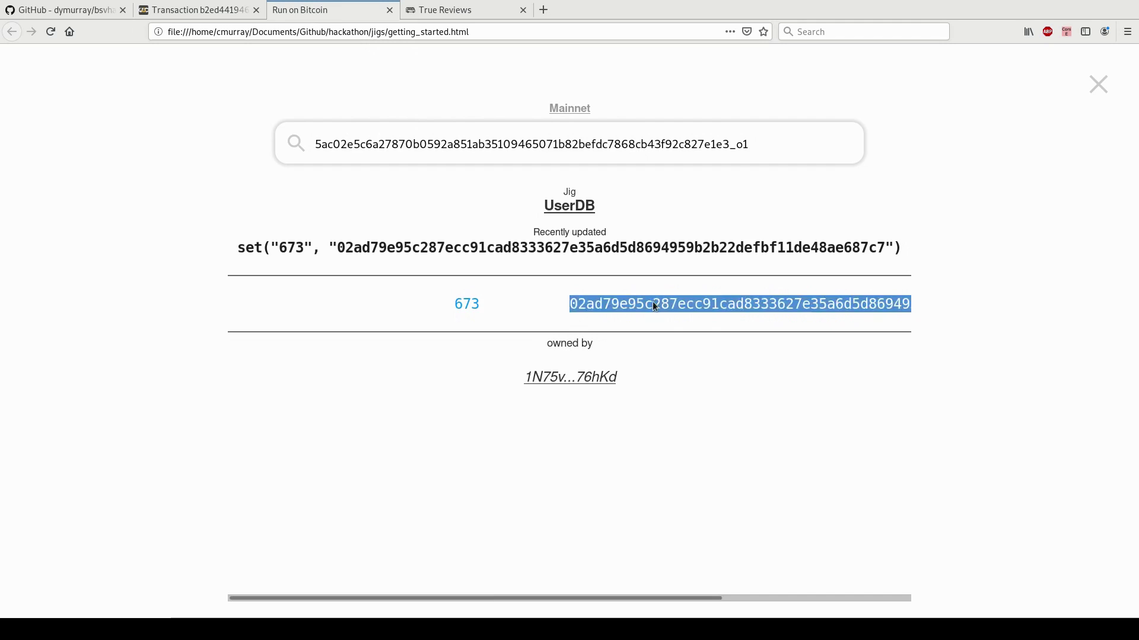
click(585, 377)
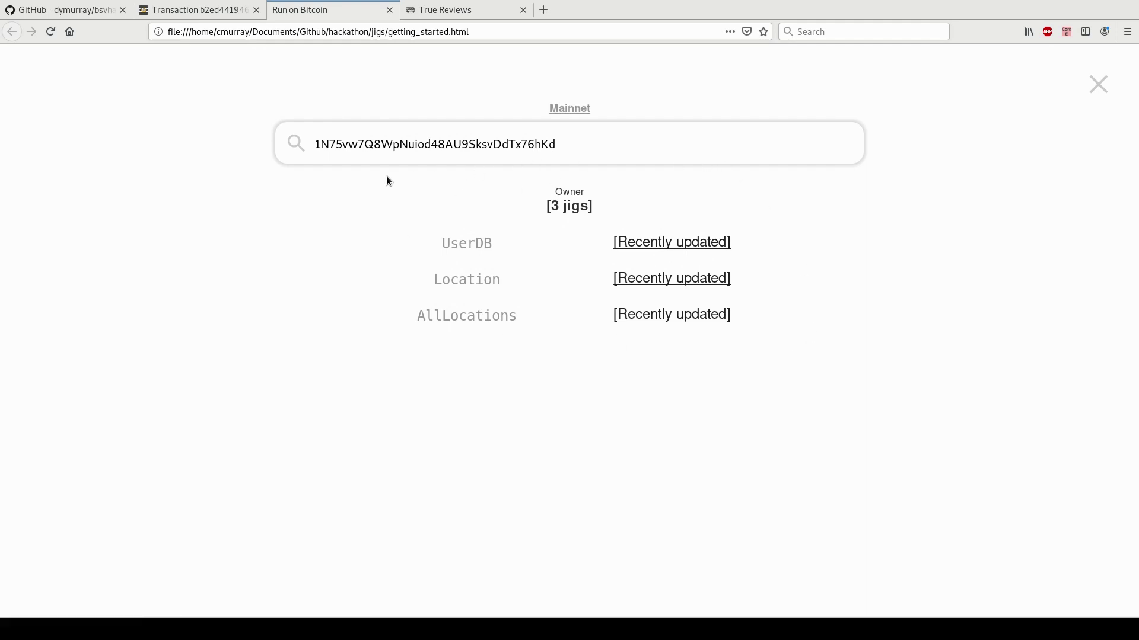
click(626, 242)
double_click(465, 306)
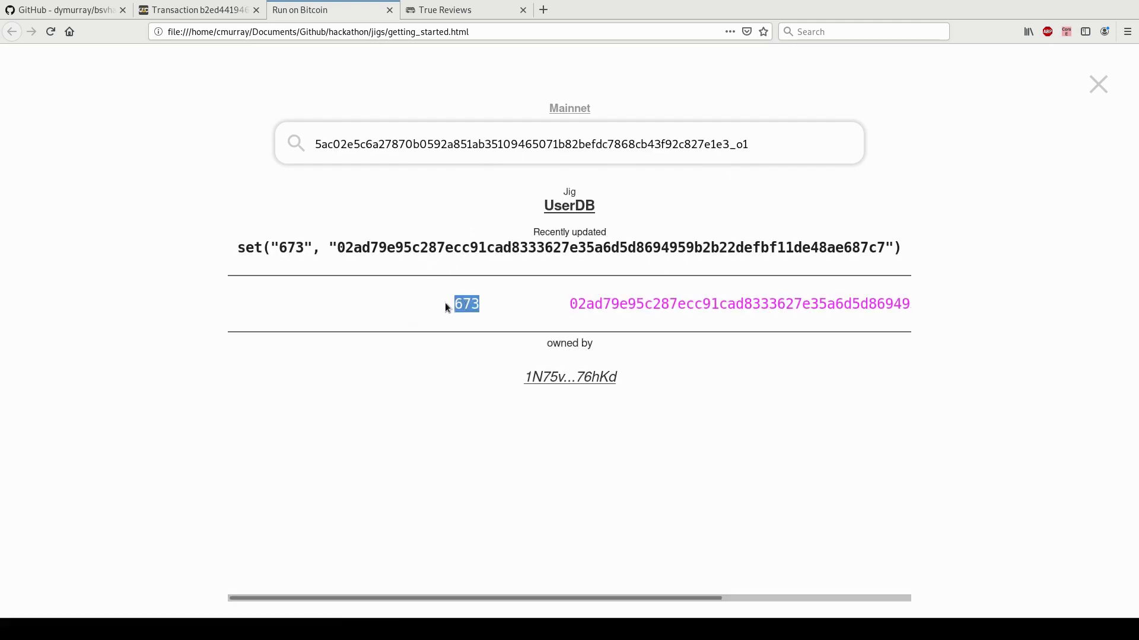
double_click(682, 304)
key(ctrl+c)
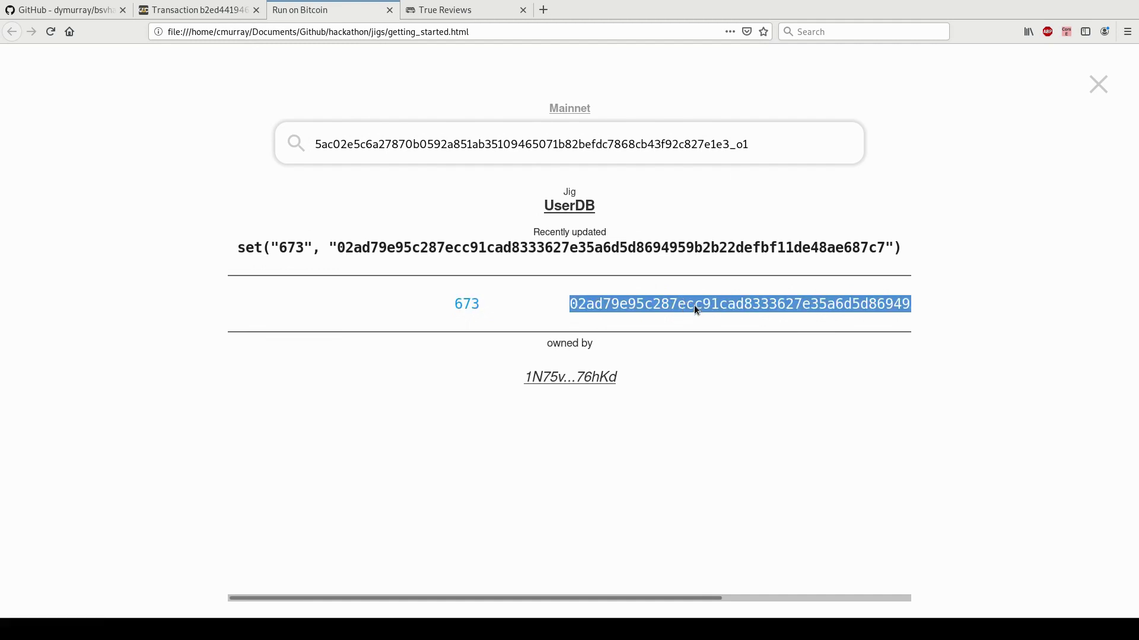
drag(762, 144, 158, 141)
Search the explorer by public key and open the Review jig showing rating 10, user 673.
key(ctrl+v)
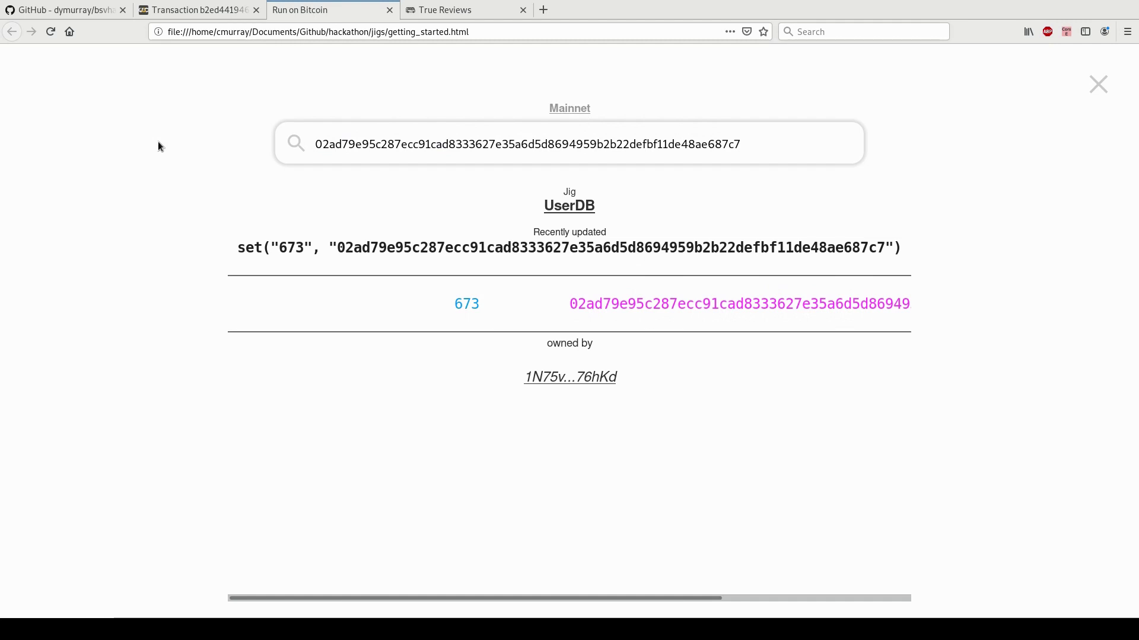
key(Return)
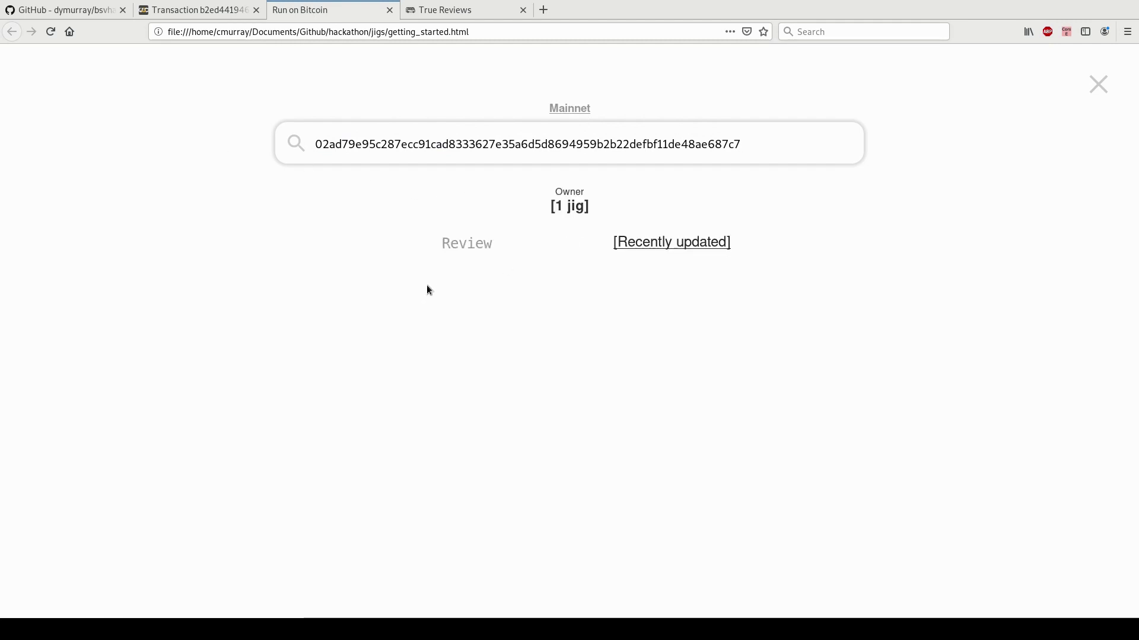
click(649, 243)
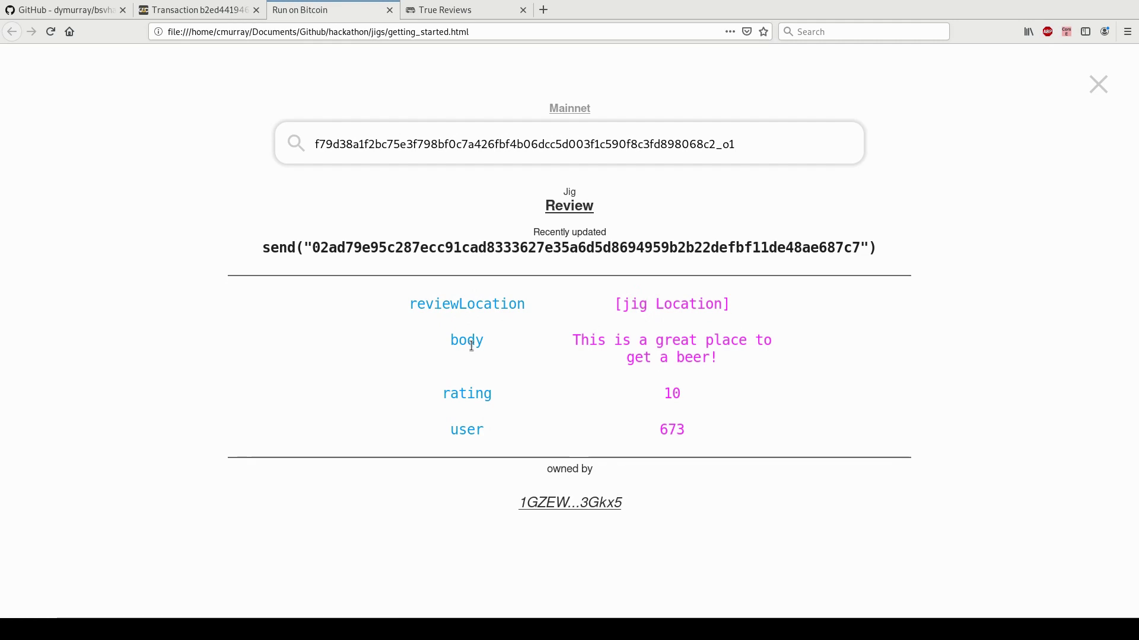
drag(605, 335, 725, 358)
click(724, 359)
Move through the WhatsOnChain and Run explorer tabs, ending on True Reviews.
click(215, 17)
click(324, 17)
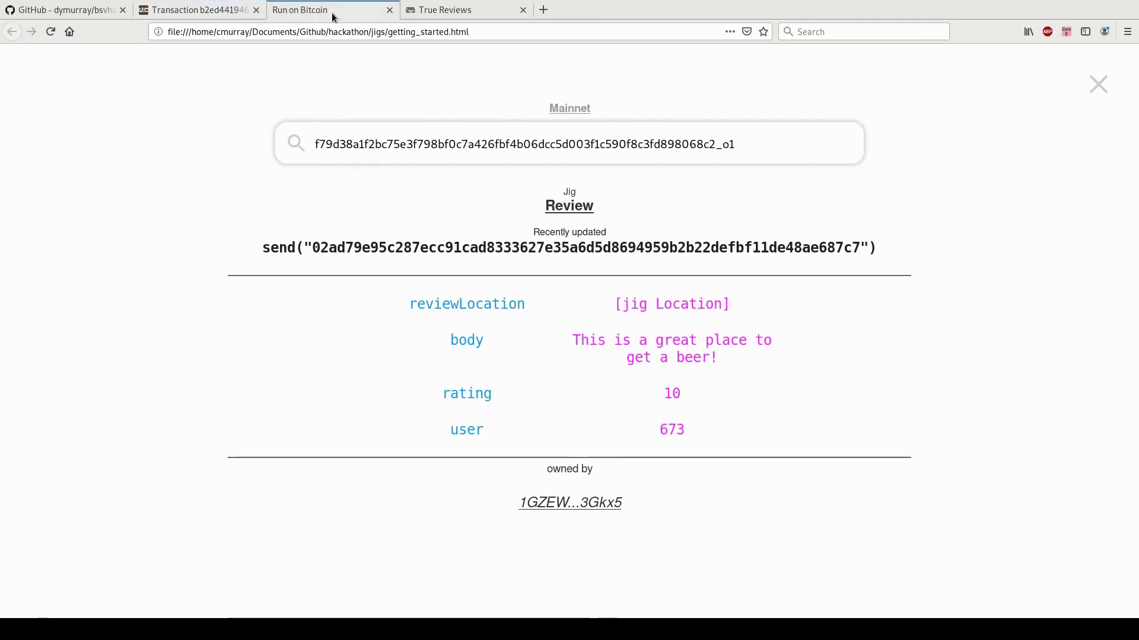
click(448, 13)
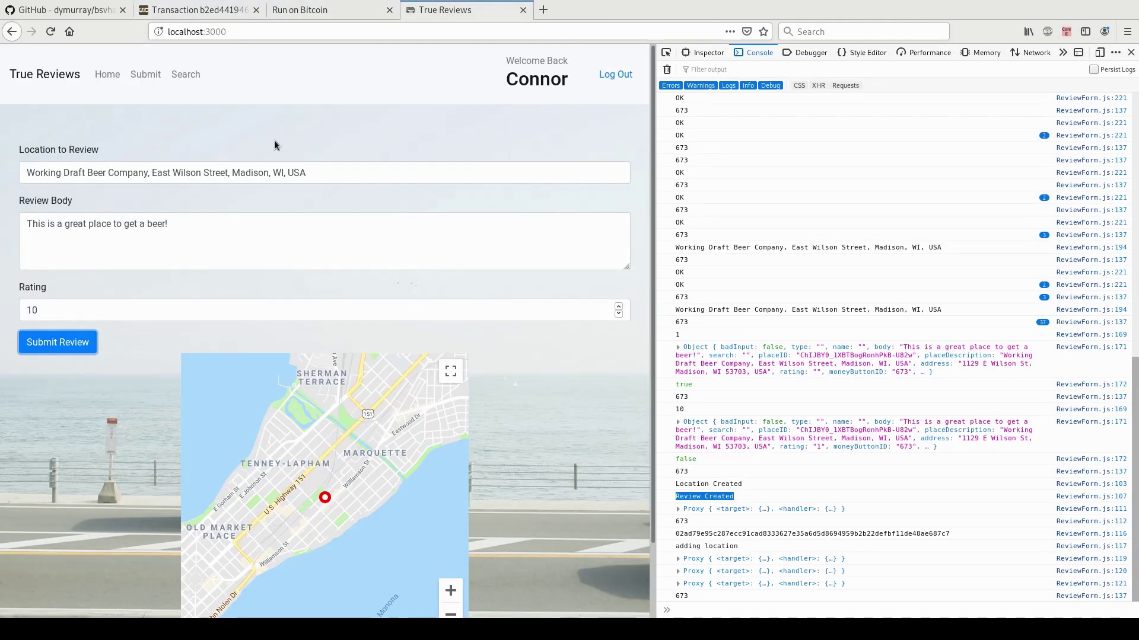
Search True Reviews for the 'Working Draft Beer Company' location.
click(191, 76)
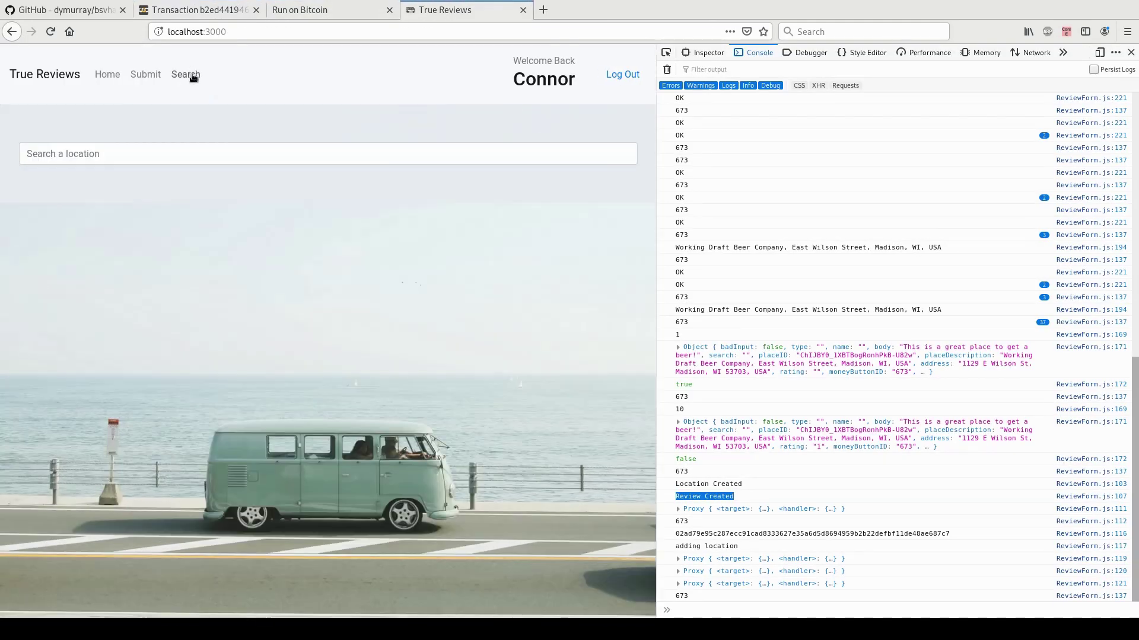
click(202, 155)
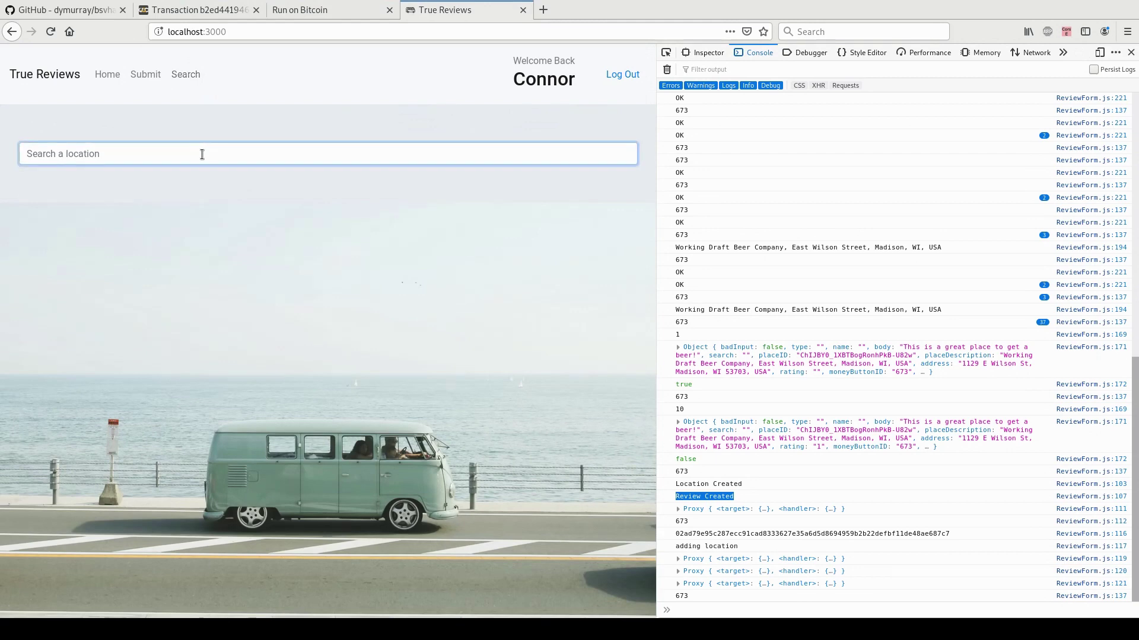
text(working)
key(Down)
key(Return)
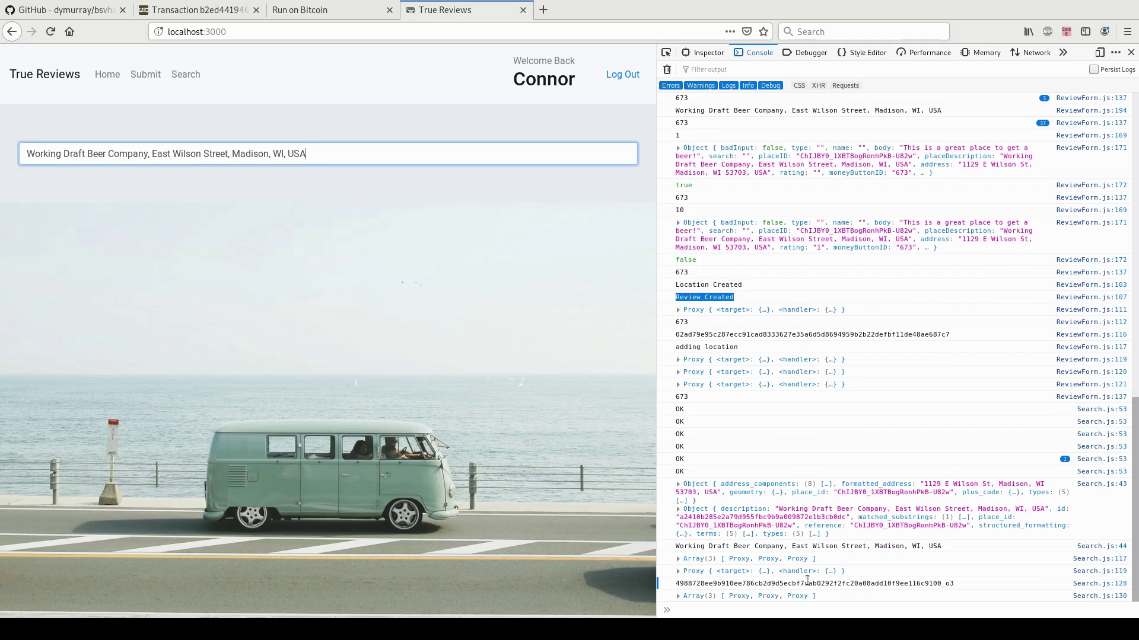
Copy the logged location id and select the Run explorer's search text.
double_click(804, 584)
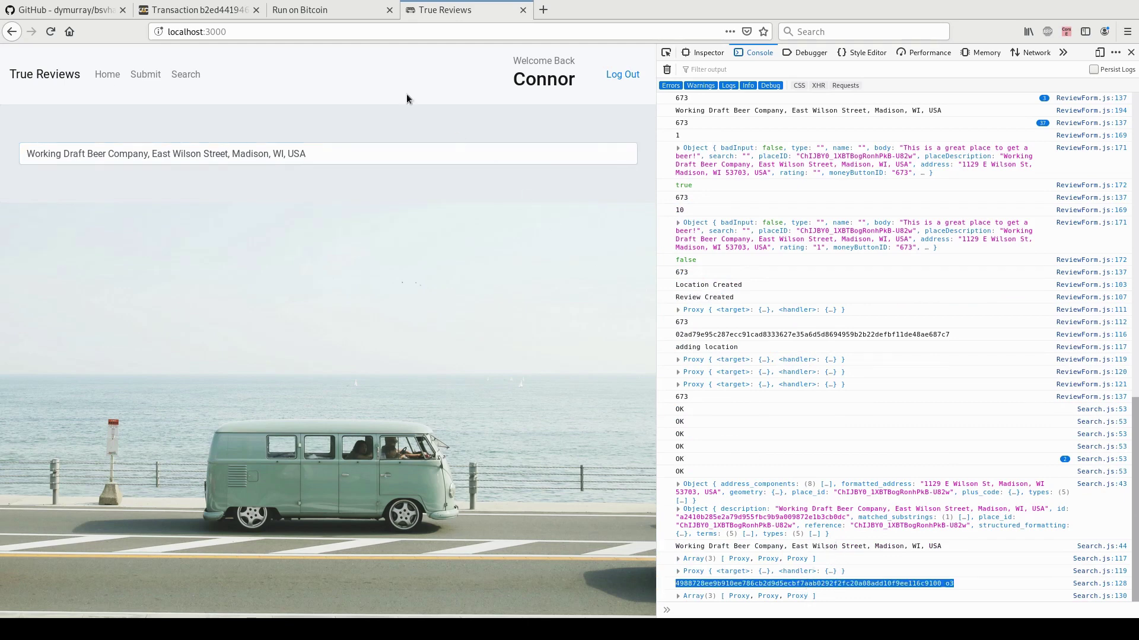
click(330, 10)
triple_click(481, 143)
Paste the copied location id into the Run explorer search.
text(4988728ee9b910ee786cb2d9d5ecbf7aab0292f2fc20a08add10f9ee116c9100_o3)
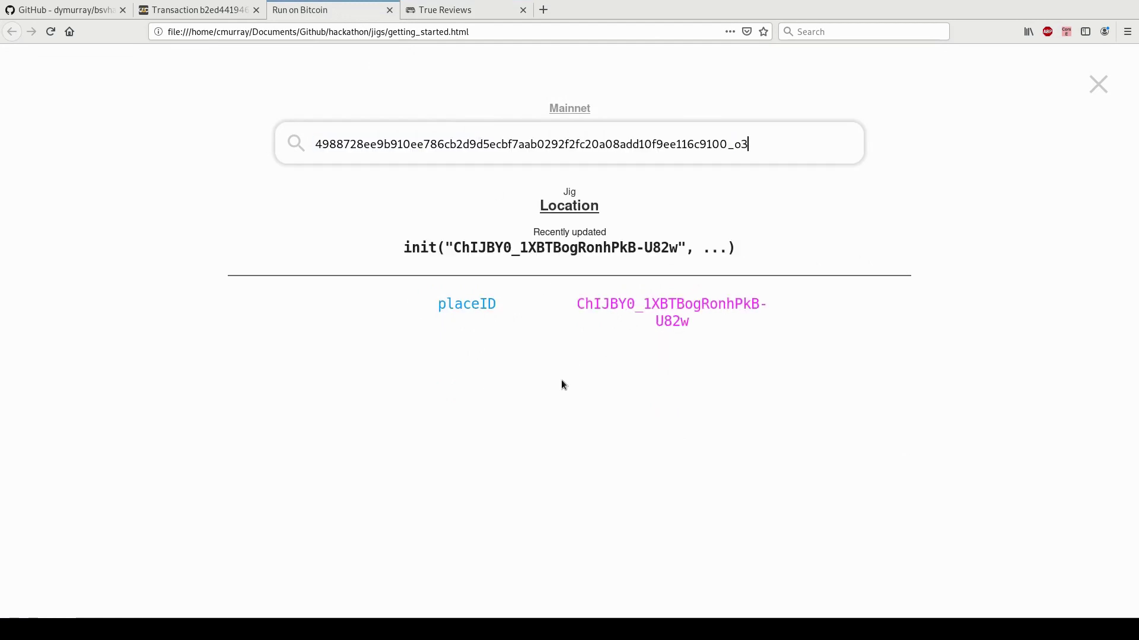